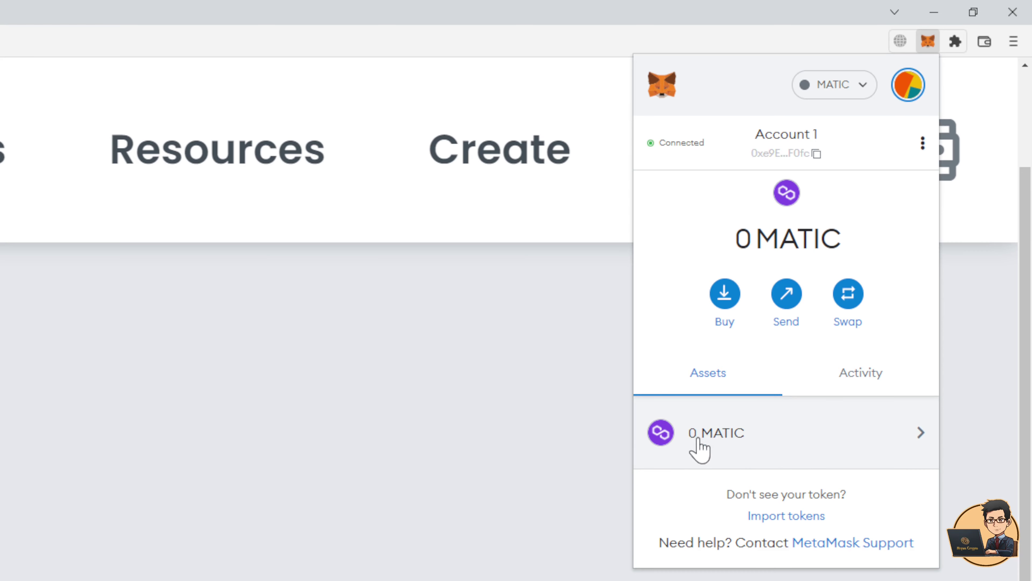
Request a swap quote in the wallet for 10 MATIC to ETH
left_click(849, 299)
left_click(777, 360)
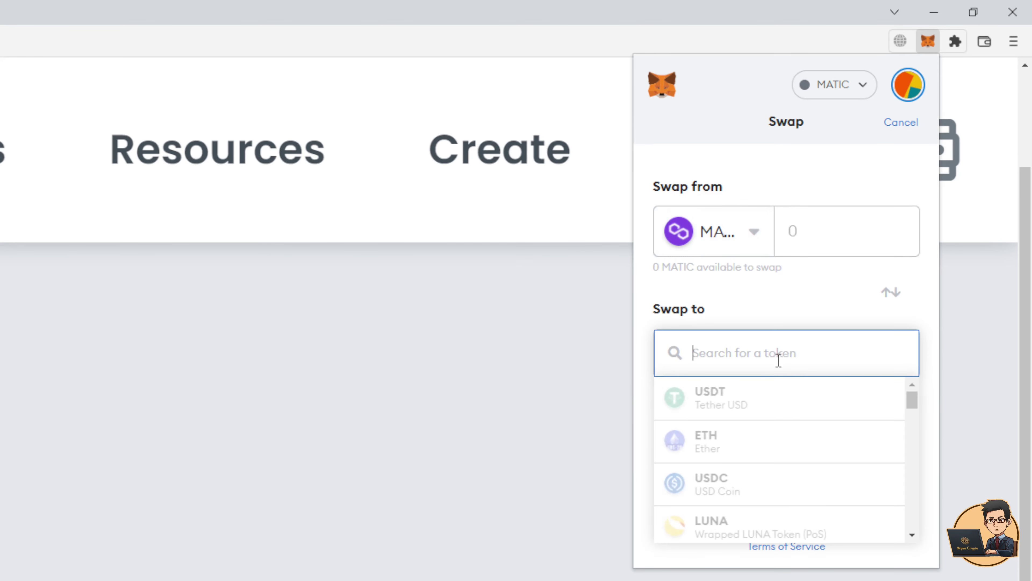
left_click(750, 445)
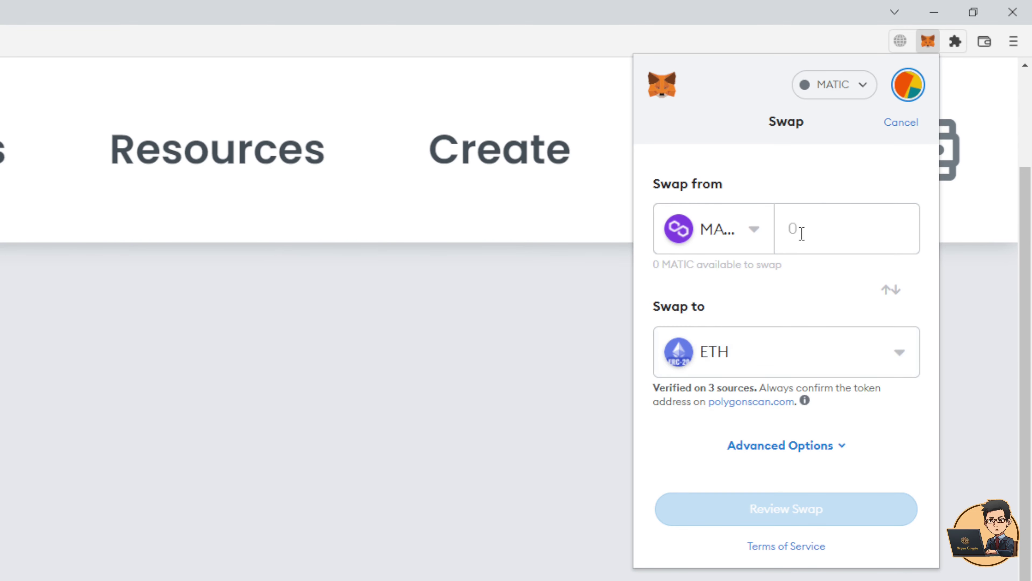
type("10")
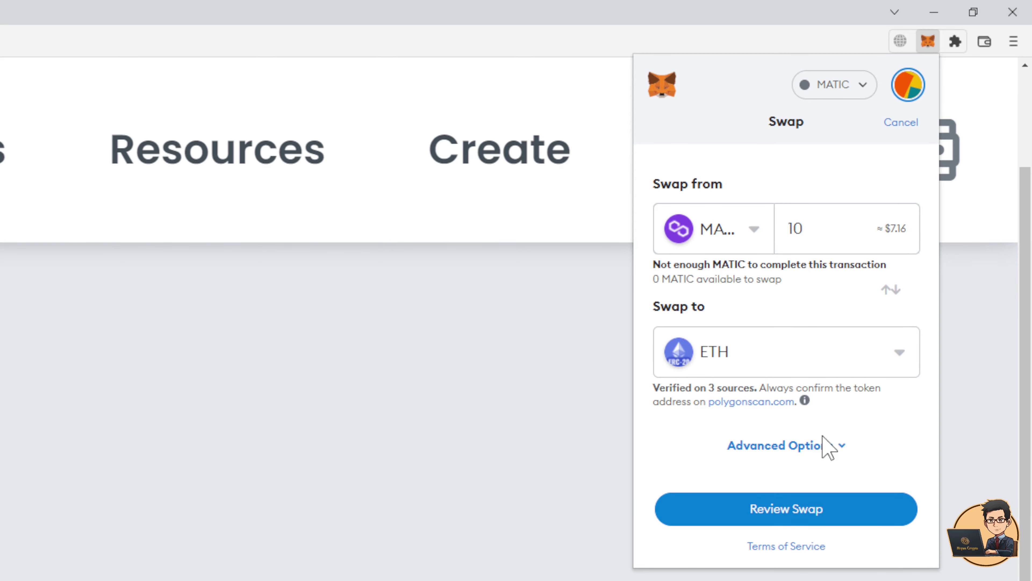
left_click(778, 508)
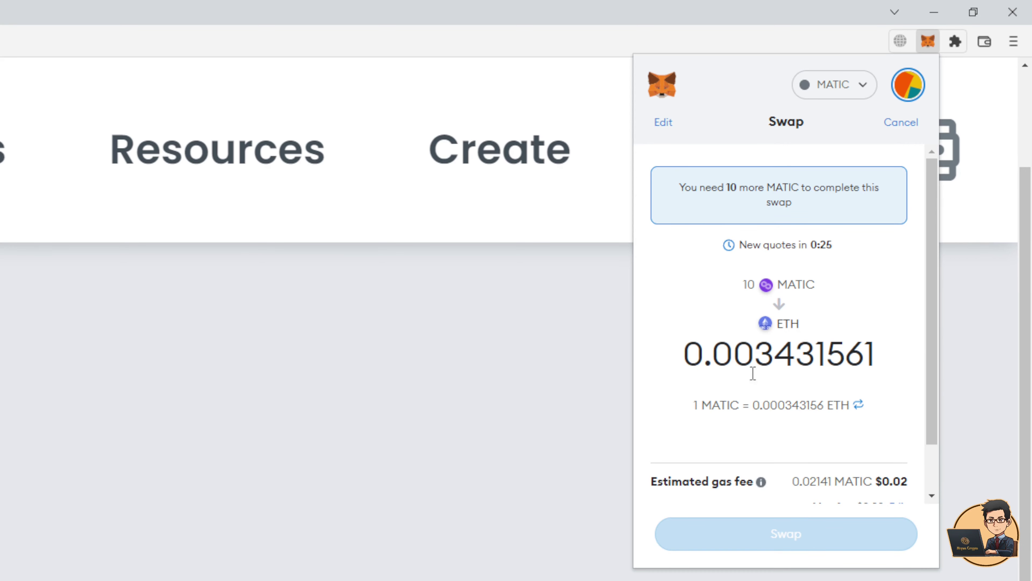
Check the estimated gas fee of the MATIC to ETH swap quote
scroll(815, 368, "down", 2)
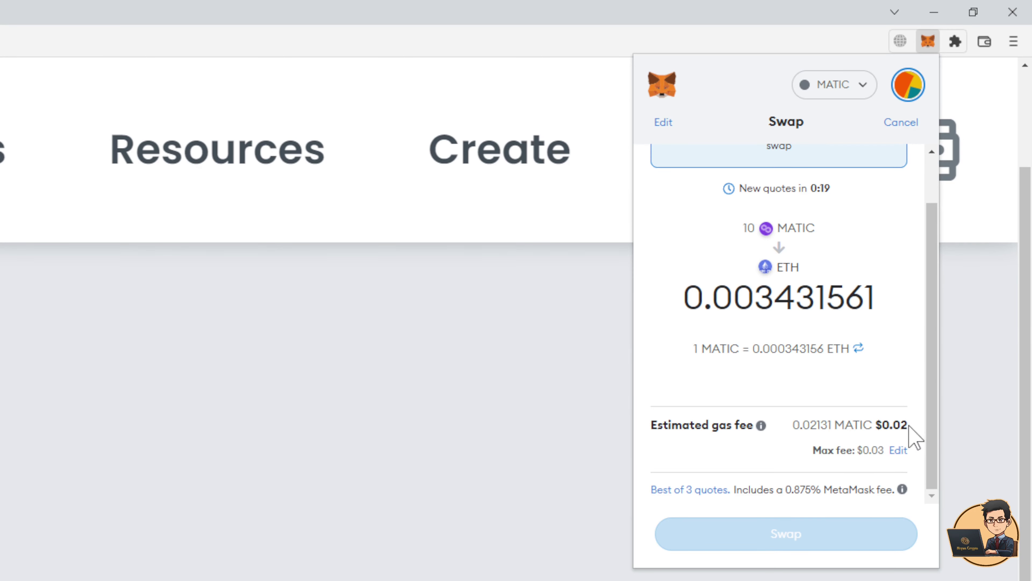
left_click_drag(912, 438, 873, 427)
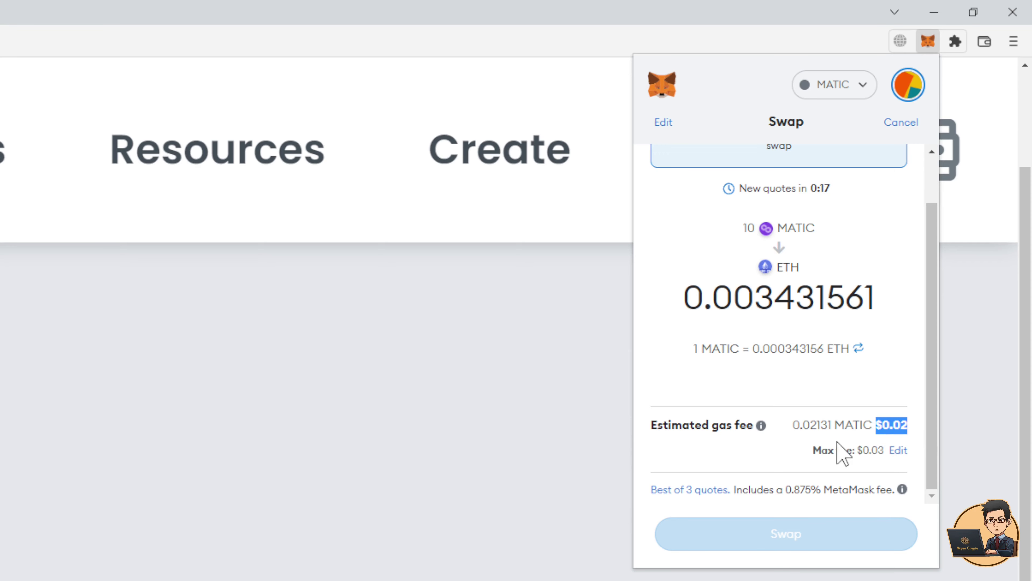
left_click(882, 460)
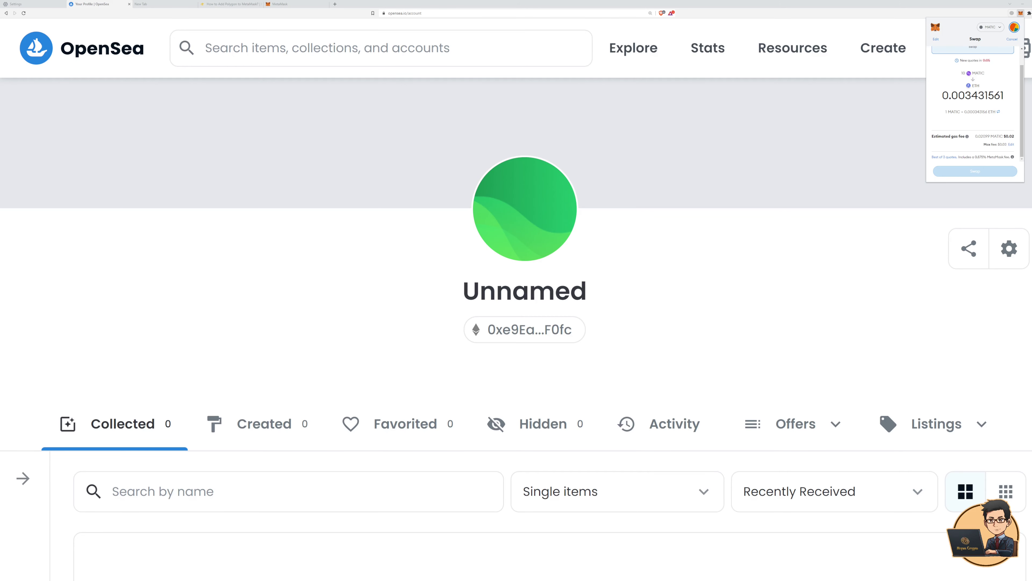
Search OpenSea for "will of myanmar" and open the WillOfMyanmarHistoricalNFT collection
left_click(304, 47)
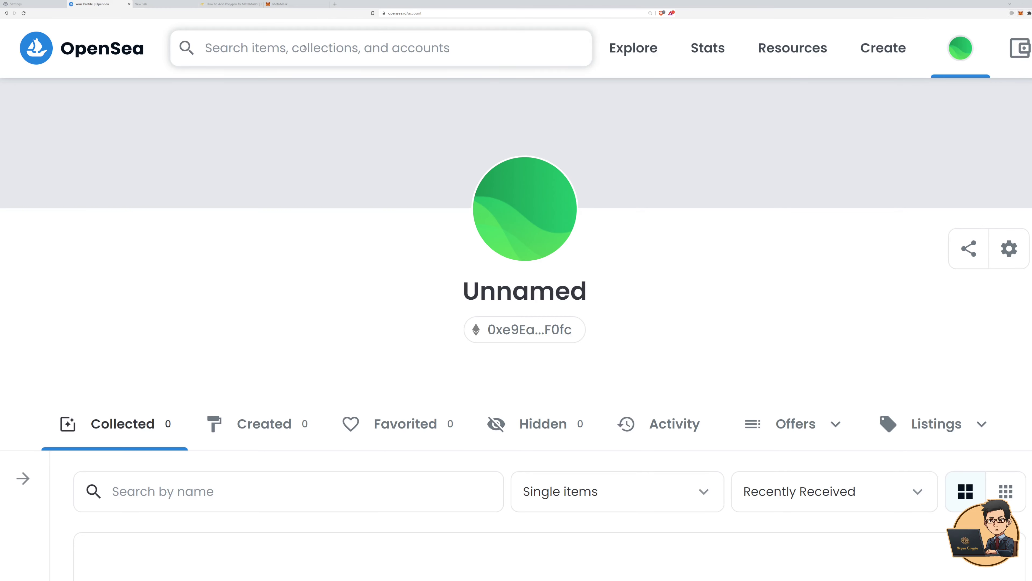
type("will of myanmar")
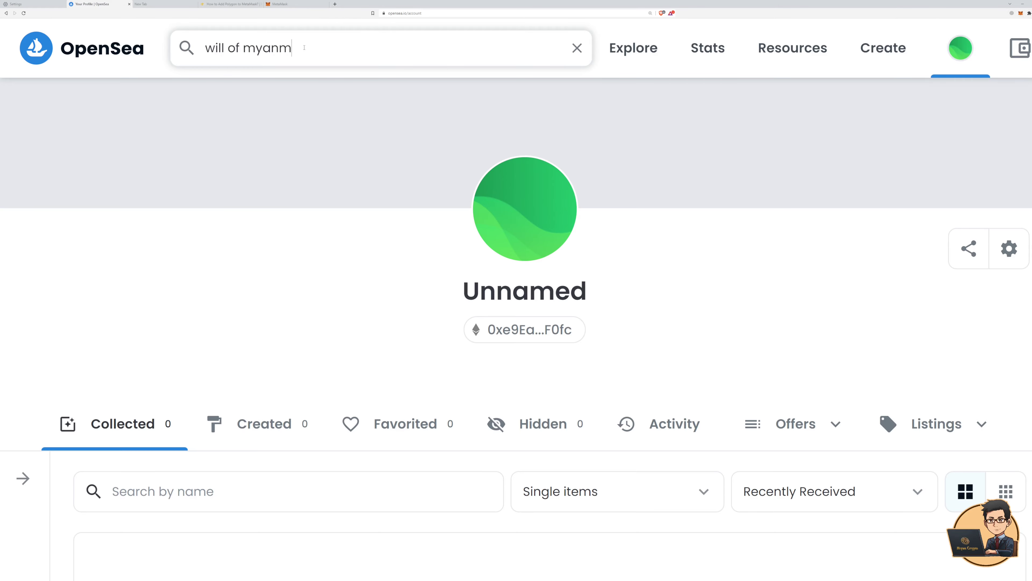
key("Return")
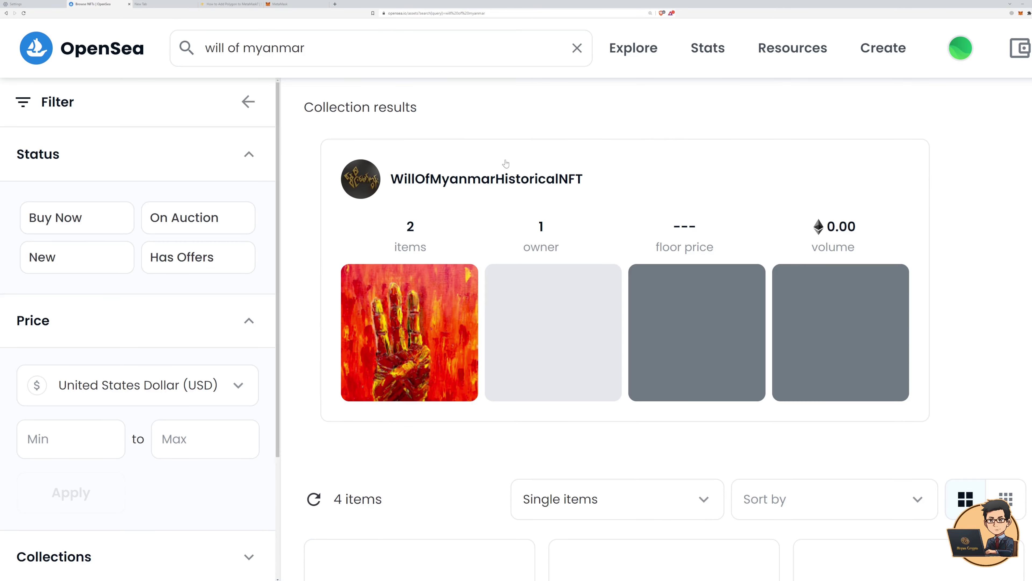
left_click(456, 179)
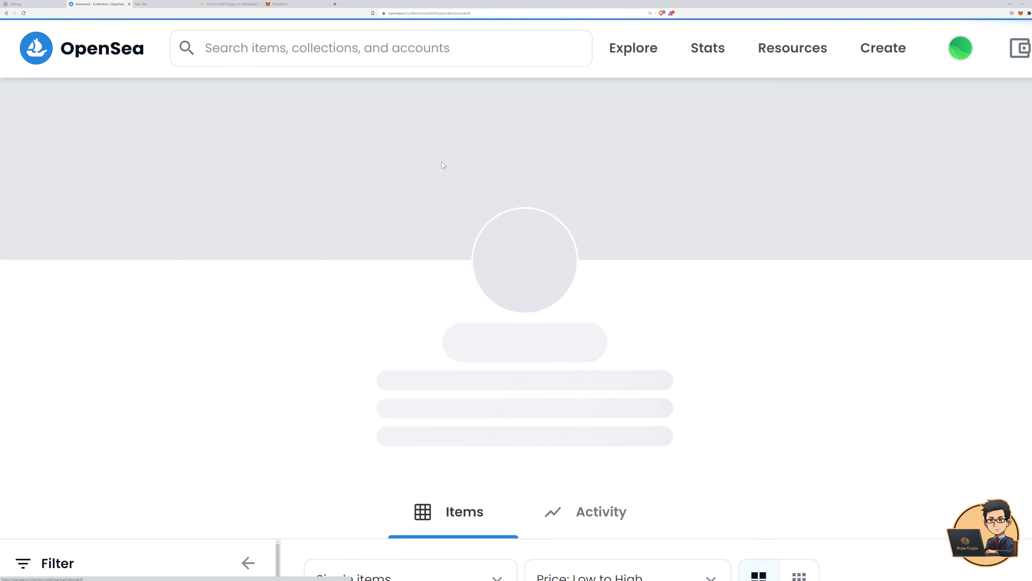
Look over the collection's description and items, and open the artwork of the chained figure with the golden hand
scroll(303, 284, "down", 8)
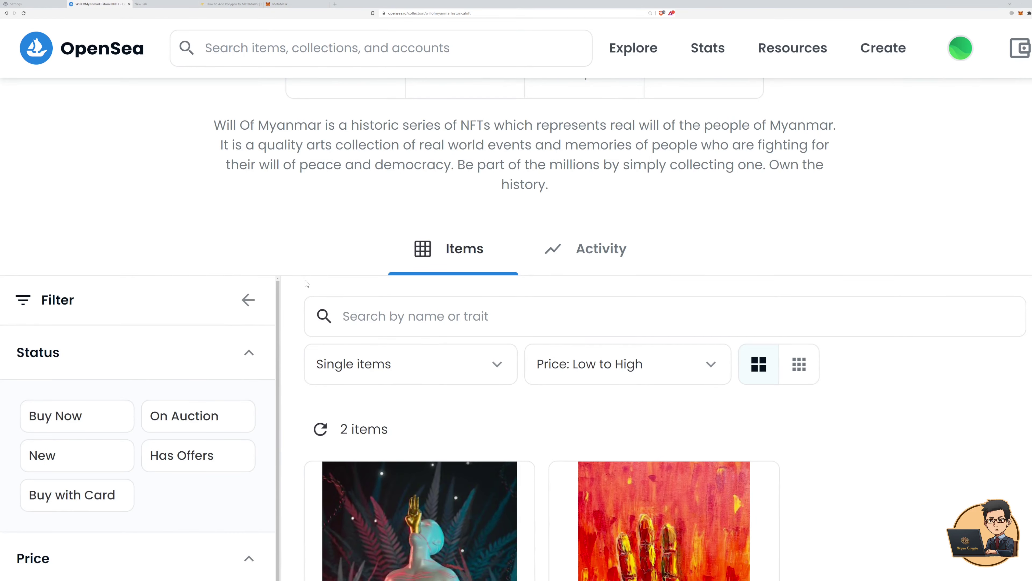
scroll(305, 280, "up", 8)
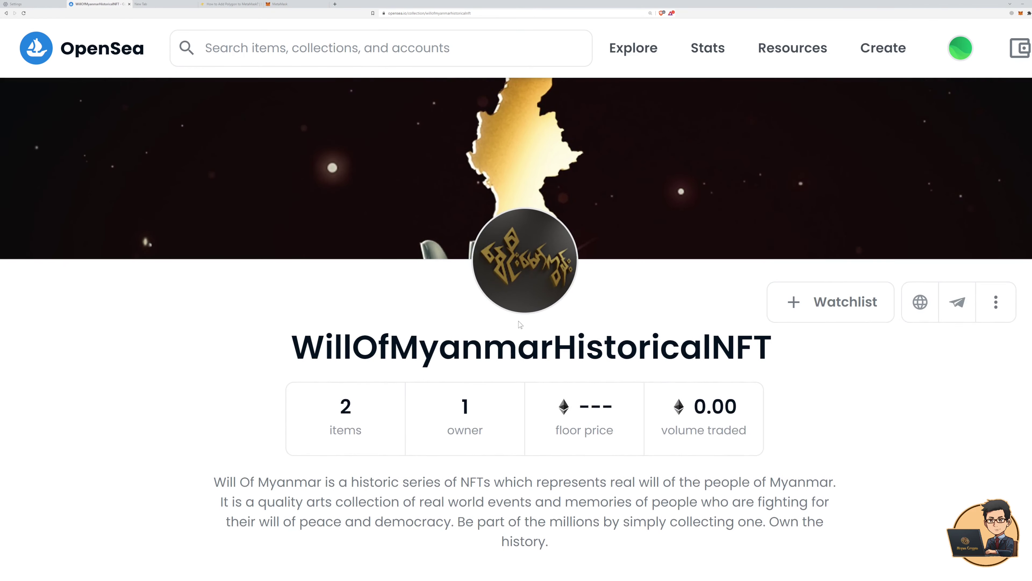
scroll(520, 325, "down", 10)
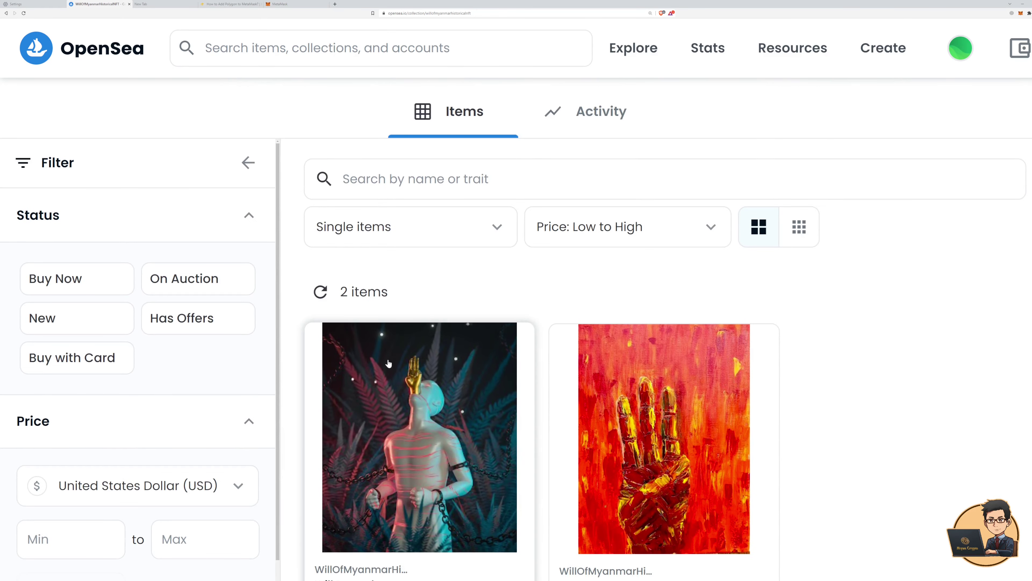
left_click(389, 363)
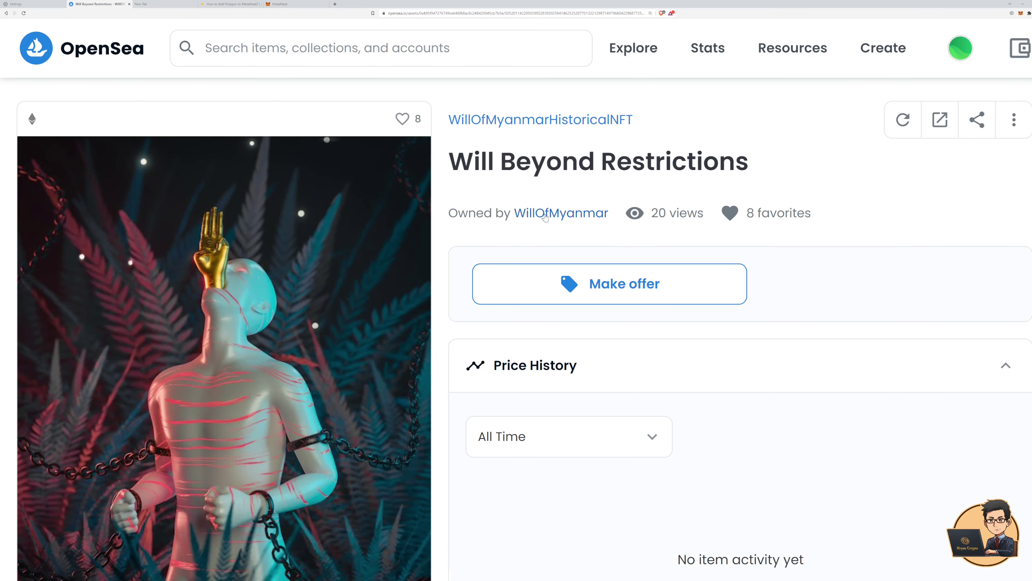
Open the profile of the artwork's owner and show the collections it has created
left_click(545, 215)
scroll(300, 362, "down", 4)
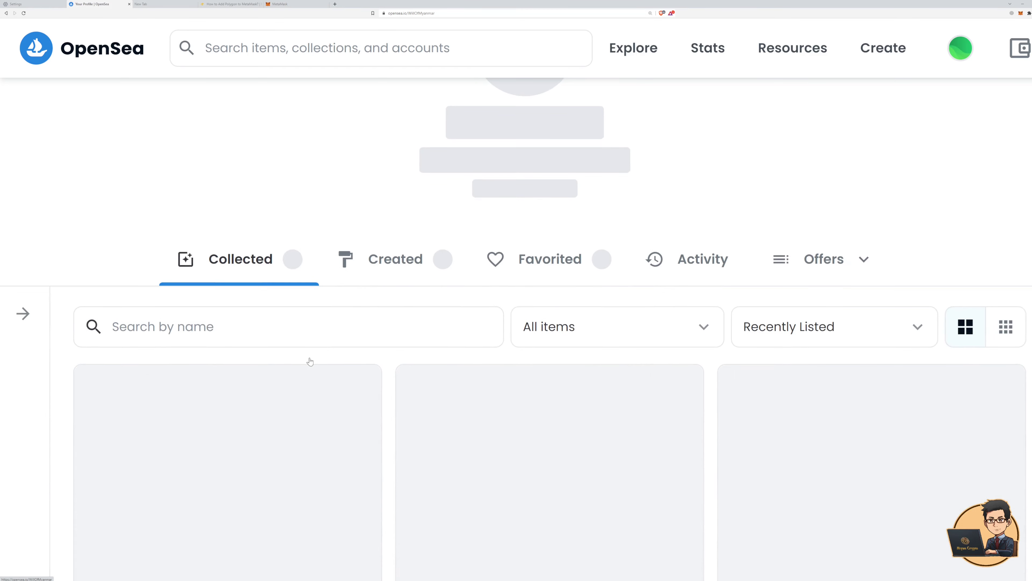
left_click(394, 264)
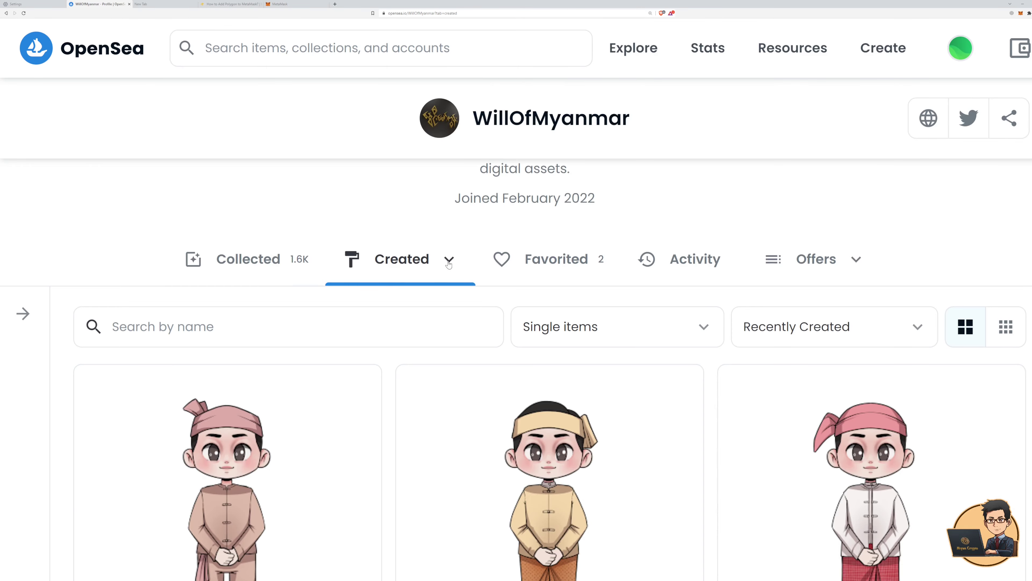
left_click(449, 260)
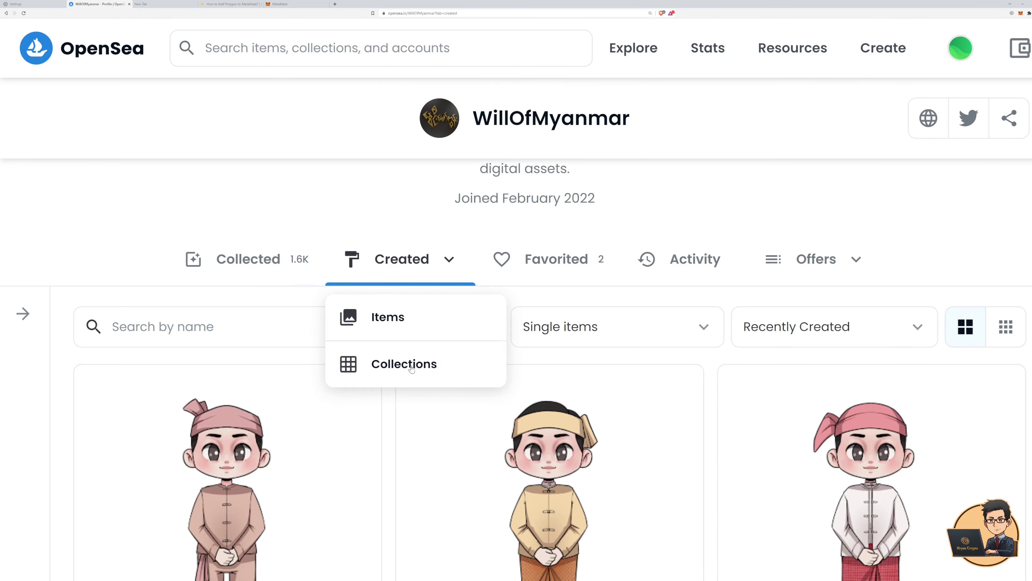
left_click(406, 363)
scroll(343, 286, "down", 5)
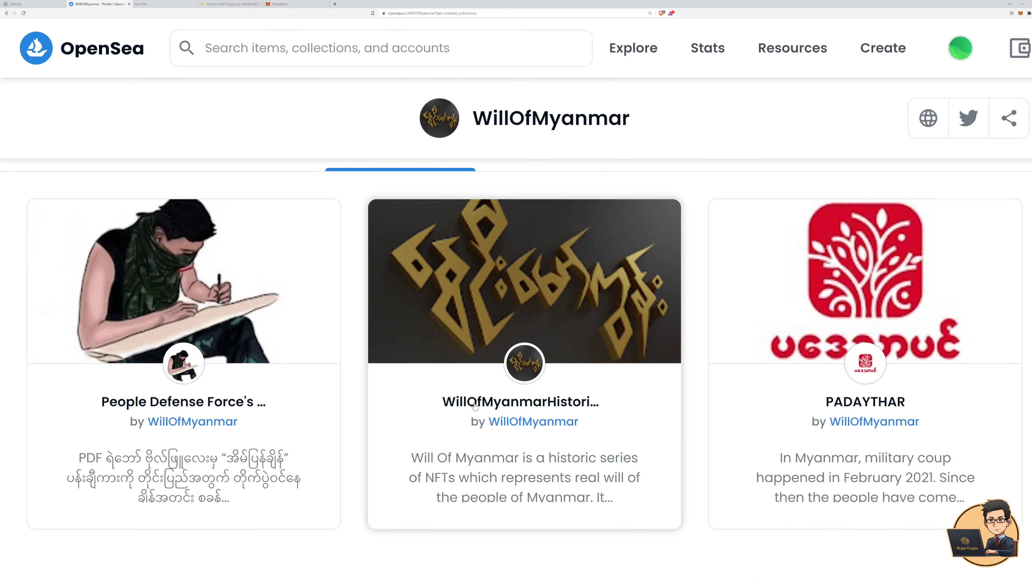
Browse the collected items on the WillOfMyanmar profile
left_click(226, 421)
scroll(226, 414, "down", 5)
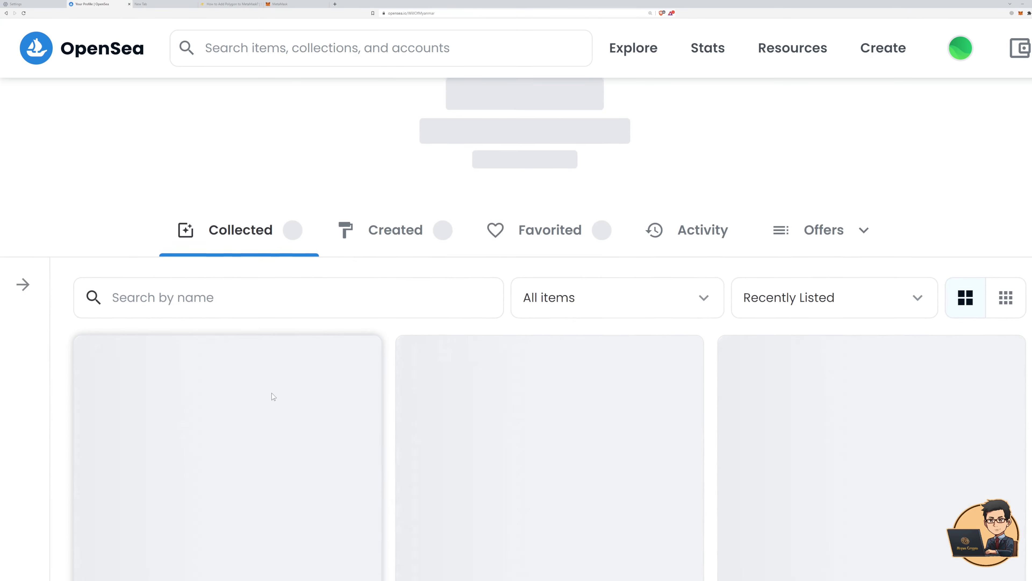
scroll(272, 393, "down", 4)
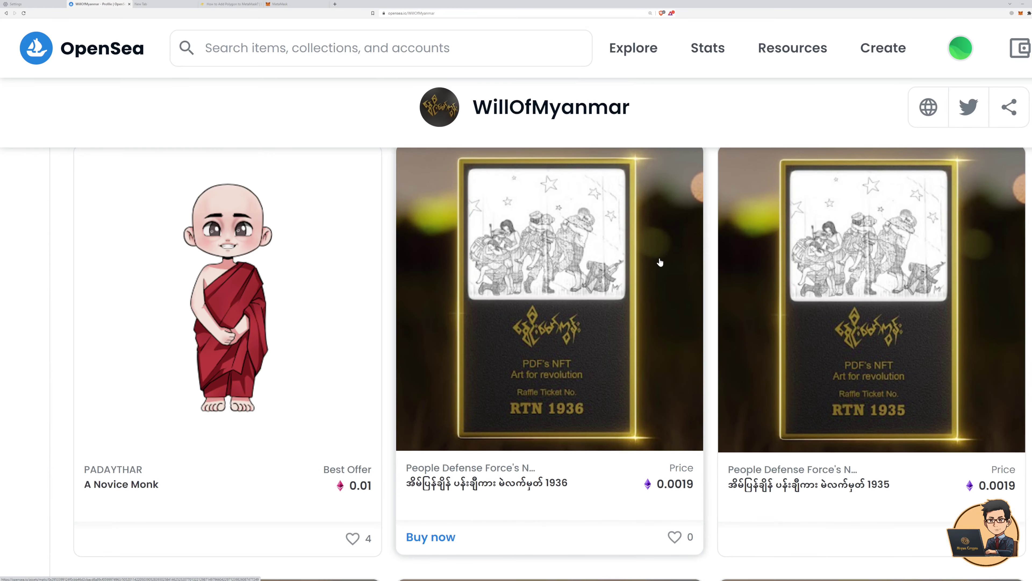
scroll(650, 264, "up", 2)
scroll(605, 272, "down", 3)
scroll(319, 272, "up", 5)
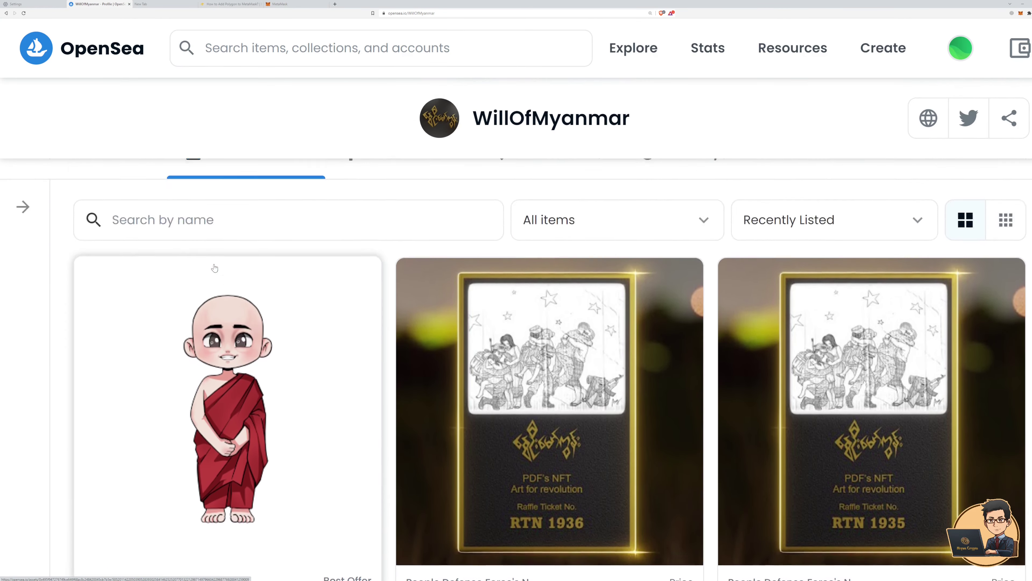
Open the People Defense Force's NFT Collection and zoom the page out to view its listed items
left_click(15, 13)
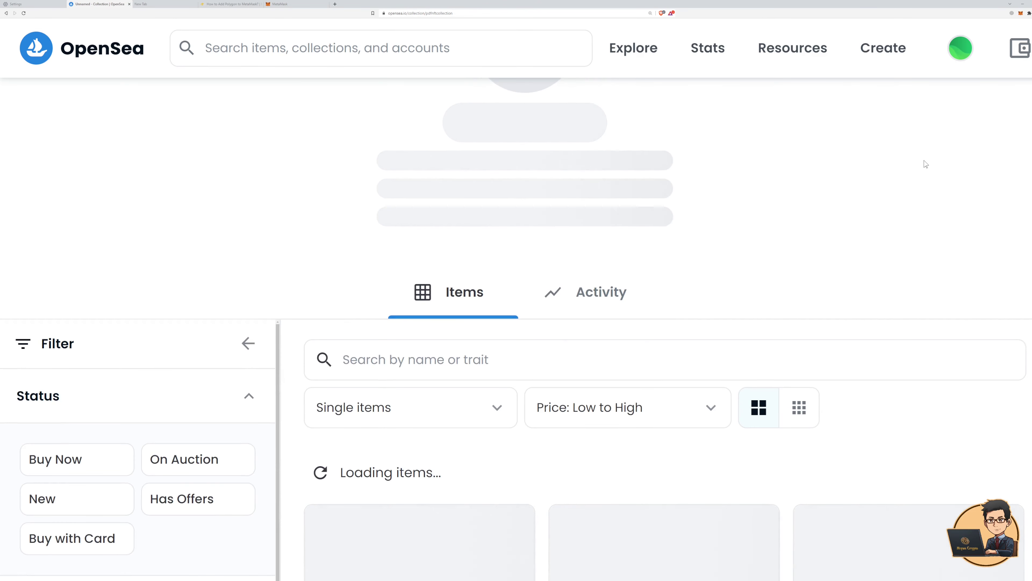
left_click(1029, 13)
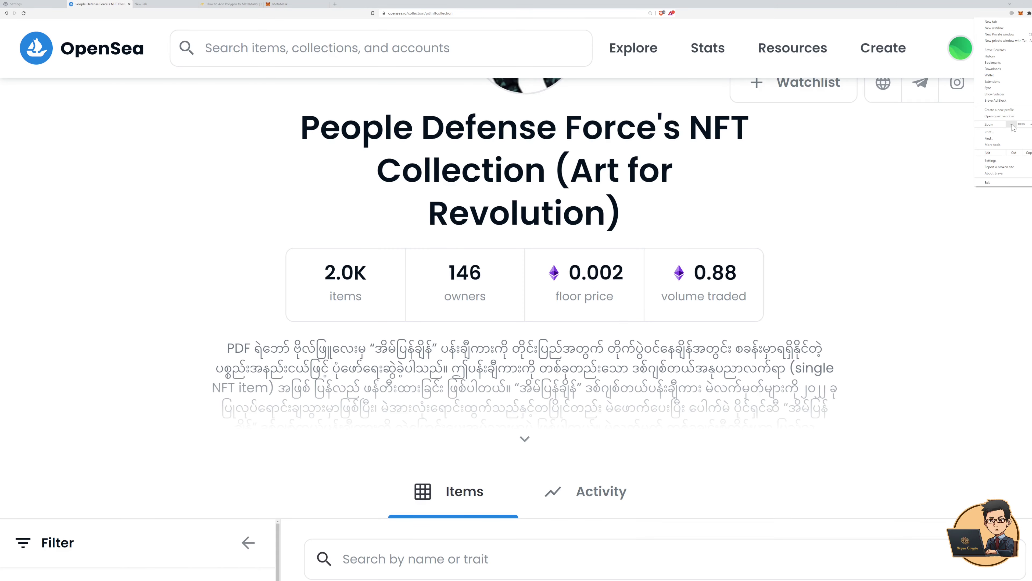
left_click(1012, 124)
left_click(1012, 124)
left_click(760, 316)
scroll(760, 316, "down", 6)
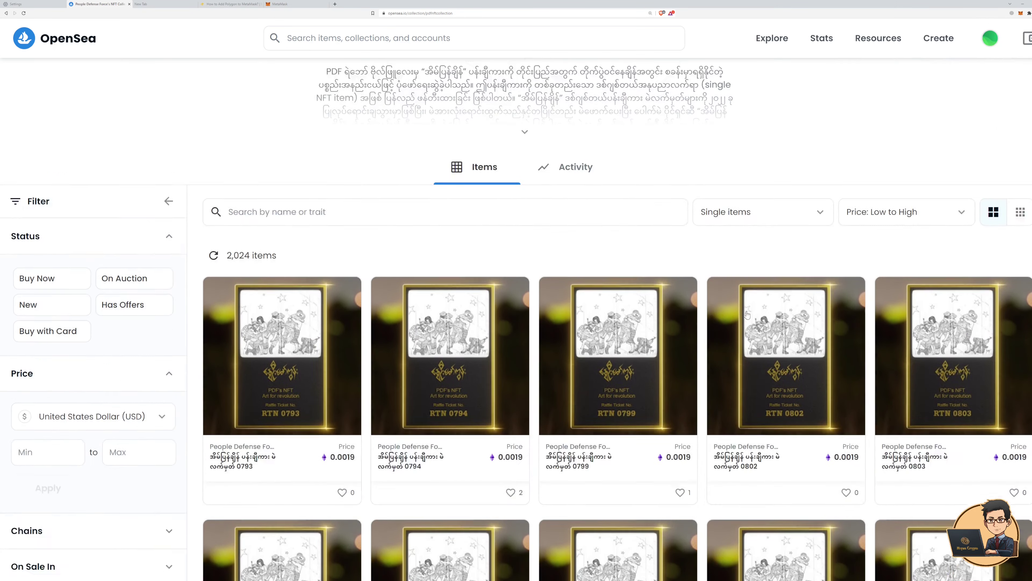
scroll(393, 279, "up", 1)
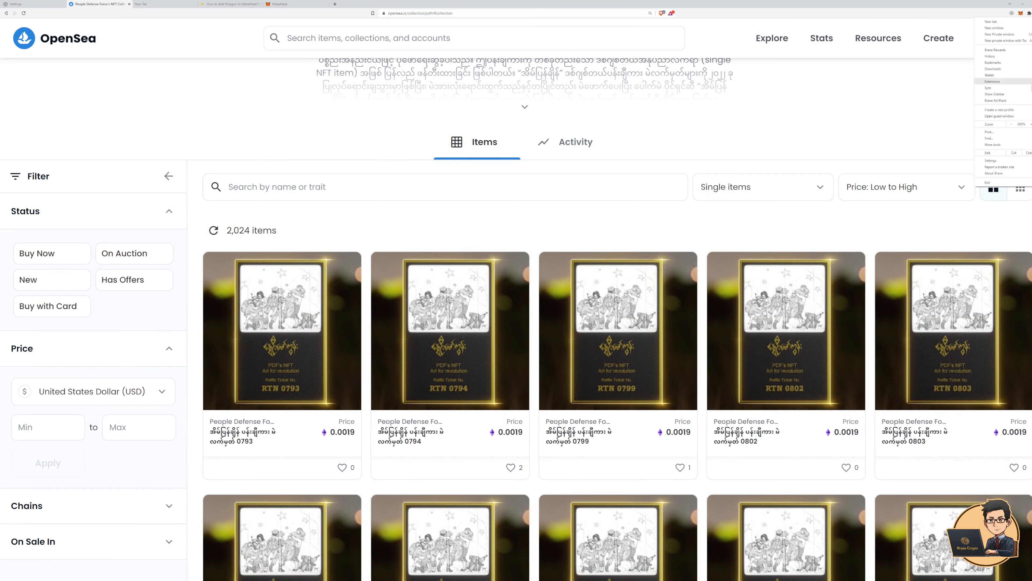
Zoom the page back in and check which currency the price of raffle ticket RTN 0793 uses
key("ctrl+plus")
key("ctrl+plus")
key("ctrl+plus")
scroll(448, 309, "down", 3)
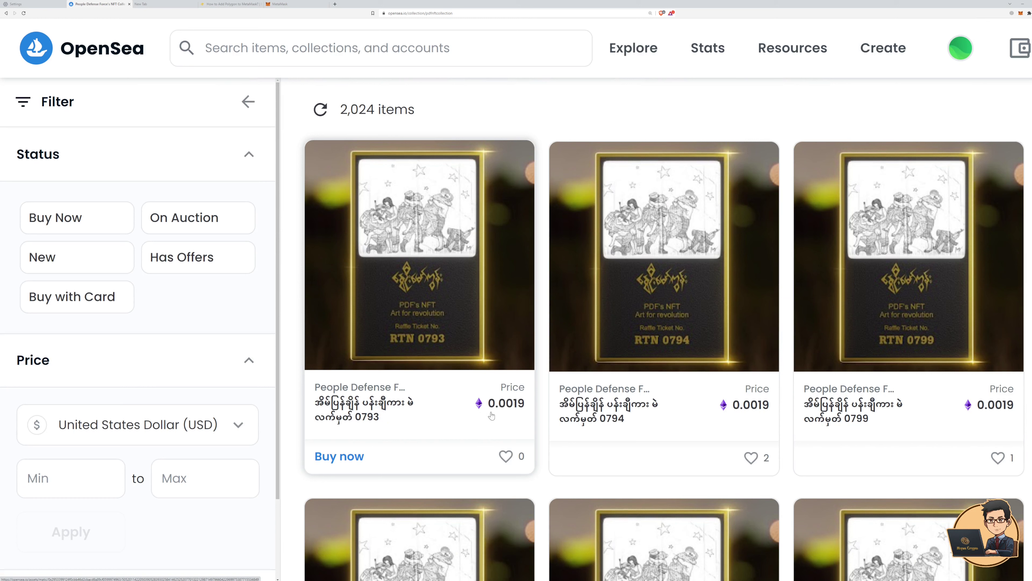
mouse_move(480, 412)
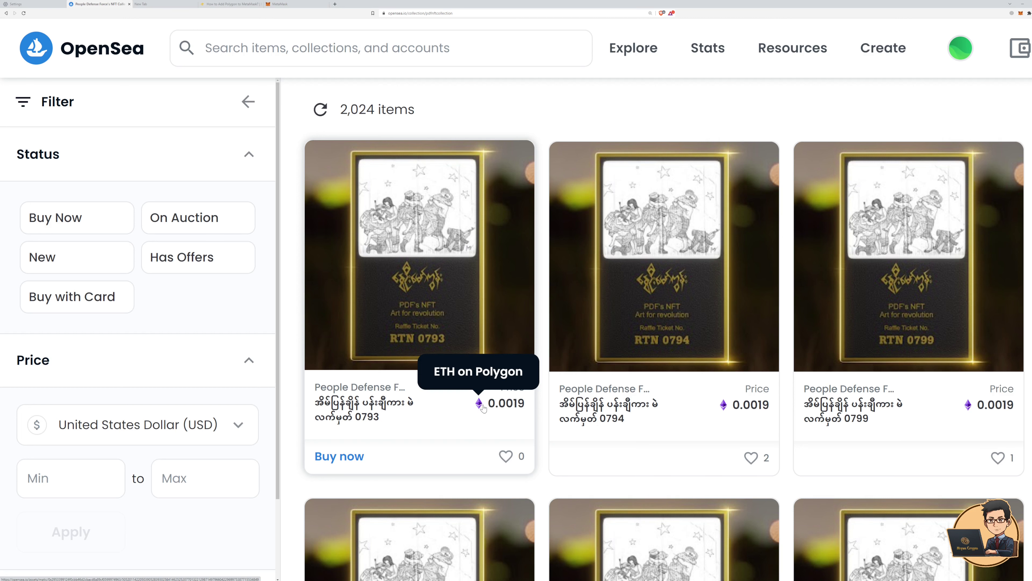
Return to WillOfMyanmar's created collections and open the PADAYTHAR collection
scroll(483, 408, "up", 8)
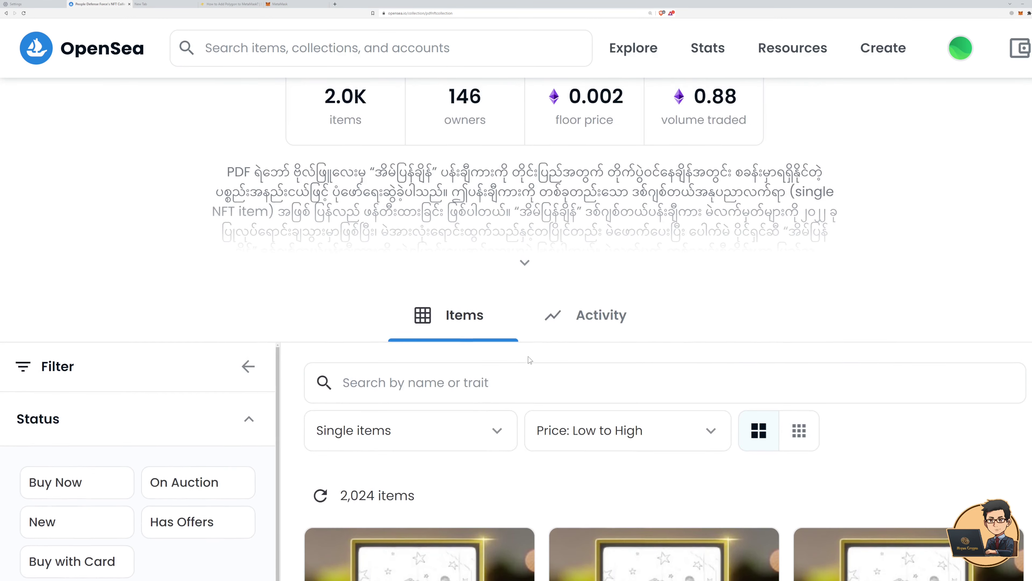
scroll(529, 360, "up", 1)
left_click(6, 13)
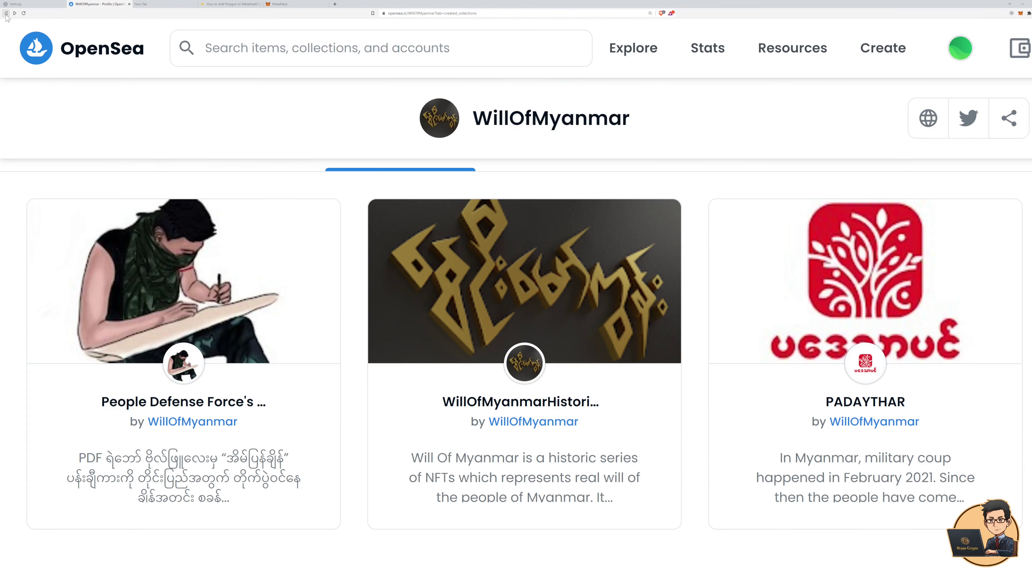
left_click(828, 461)
Check which token the last sale price of the Meet as Predestined item uses
scroll(460, 417, "down", 5)
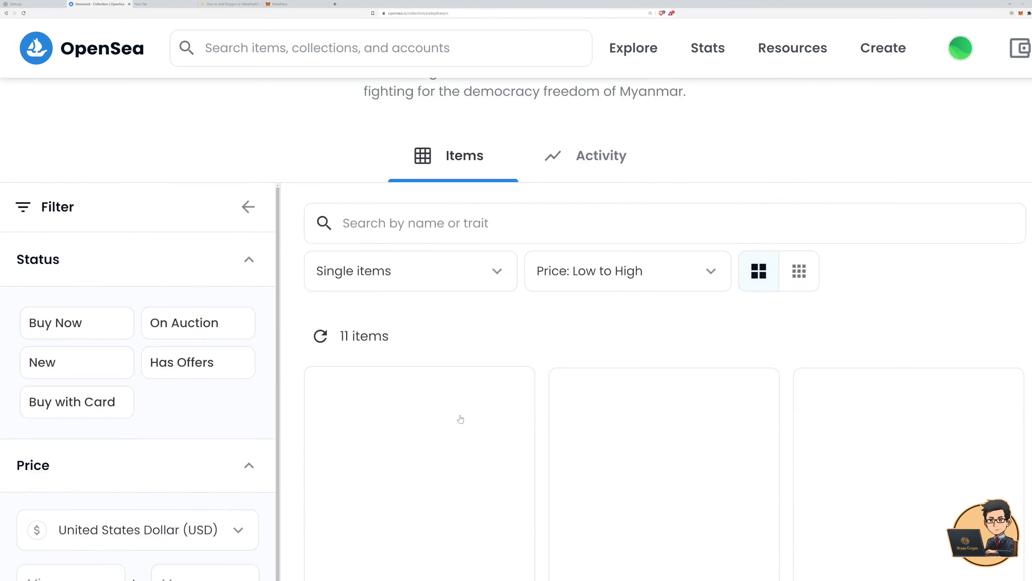
scroll(460, 418, "down", 4)
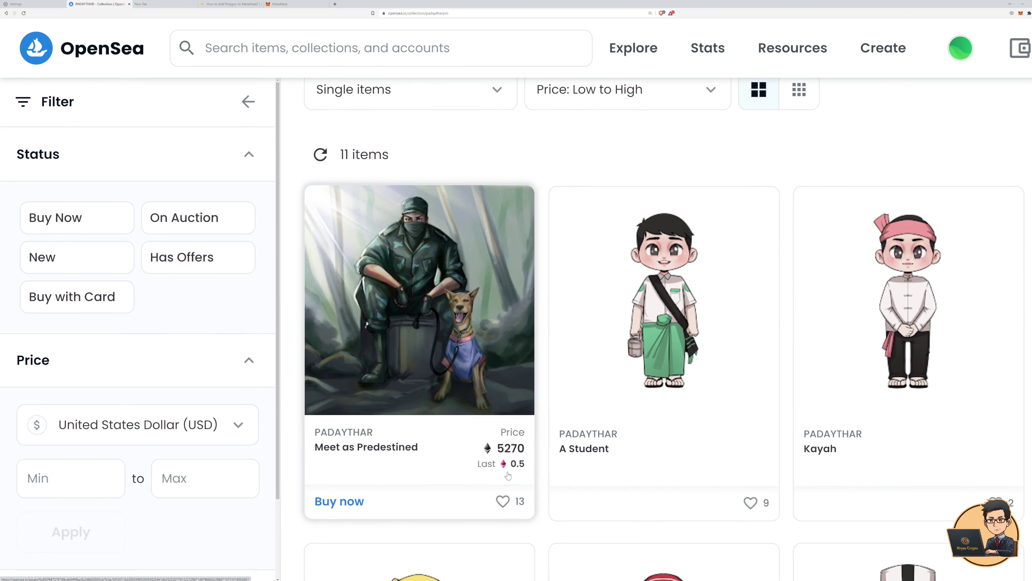
mouse_move(504, 470)
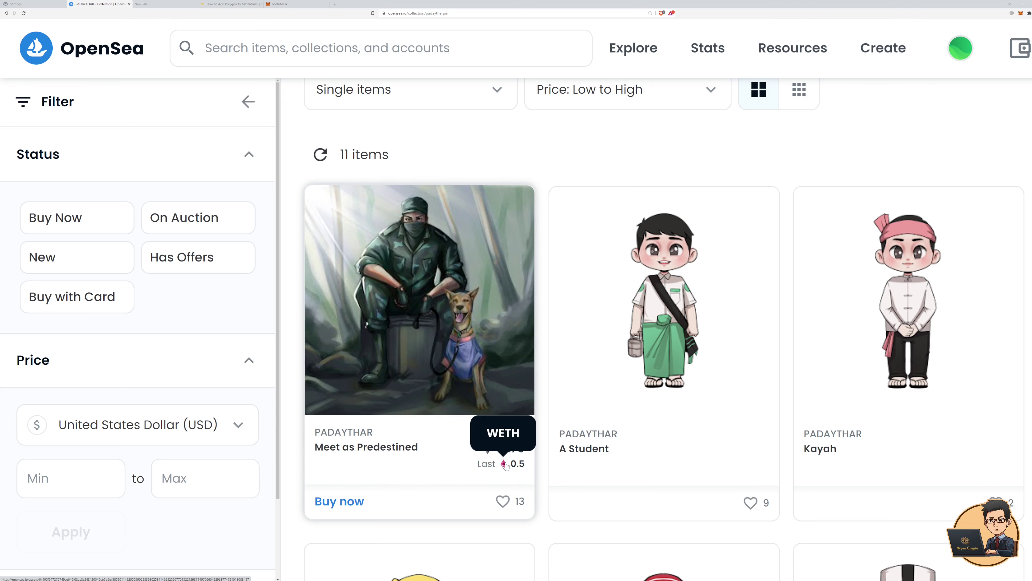
Open the A Student item's page and bring up the MetaMask wallet over it
left_click(662, 426)
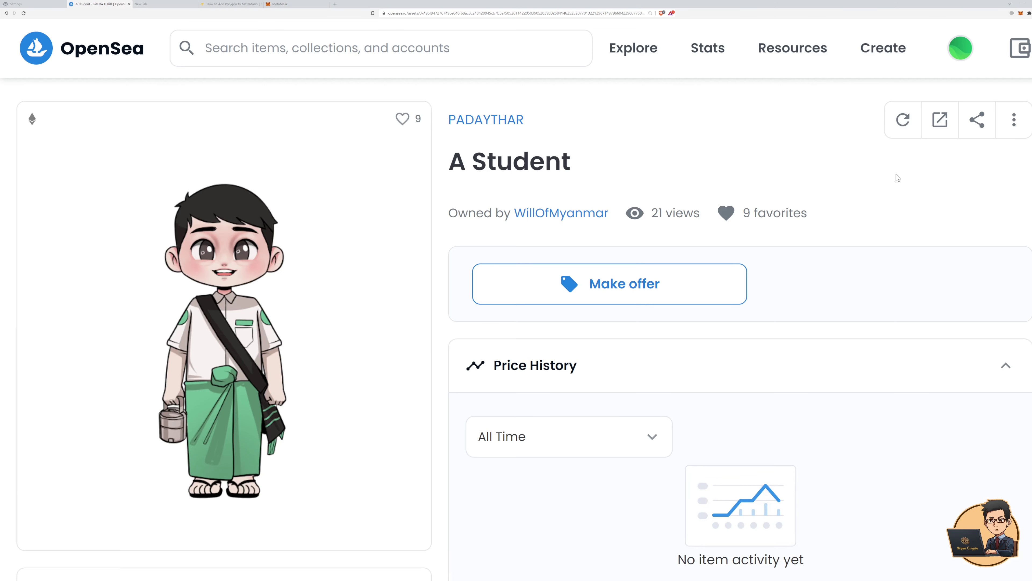
left_click(1020, 13)
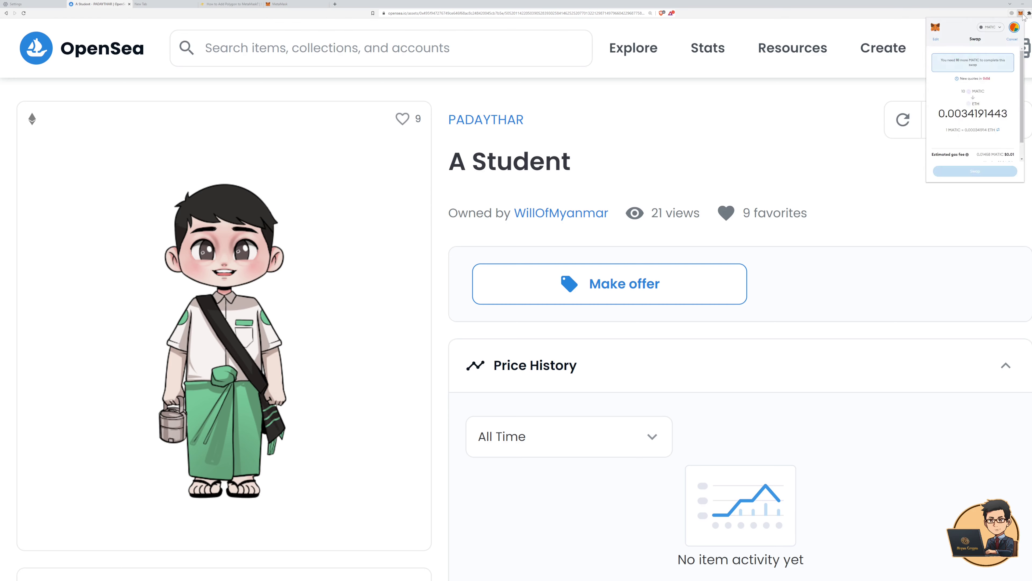
Leave the pending MATIC swap in MetaMask, switch the wallet's network to Ethereum Mainnet, and dismiss the wallet
left_click(1012, 40)
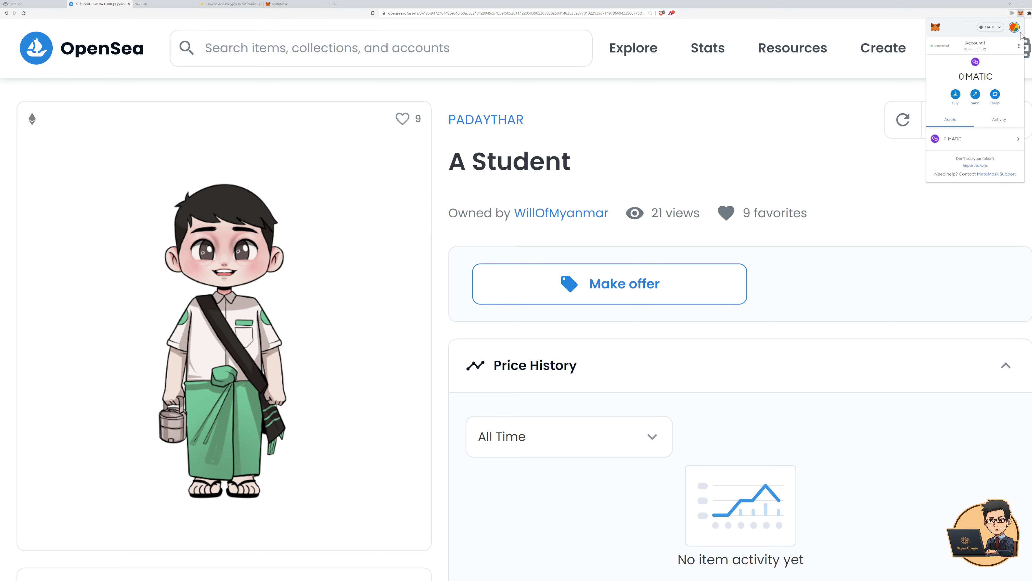
left_click(991, 28)
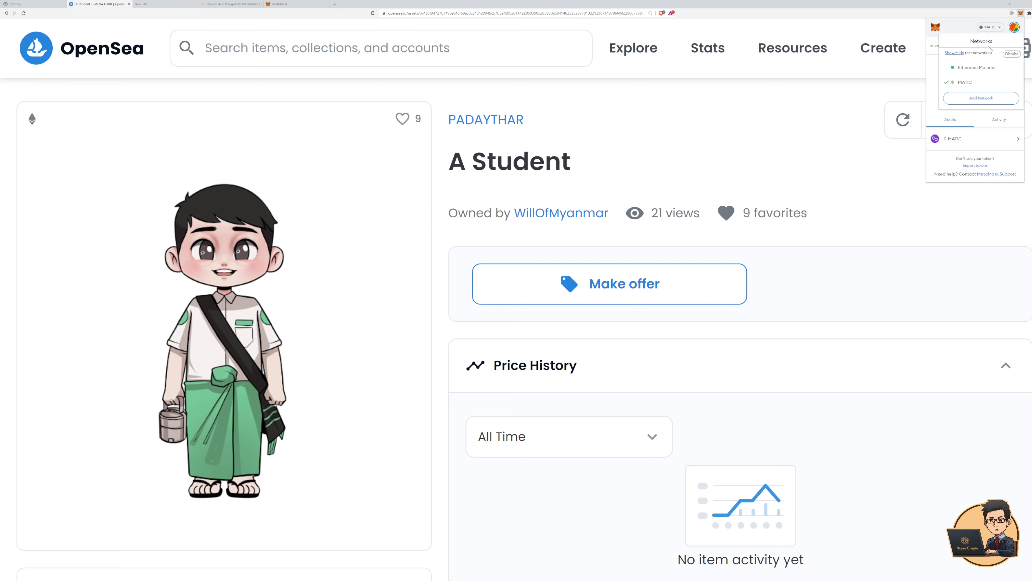
left_click(977, 69)
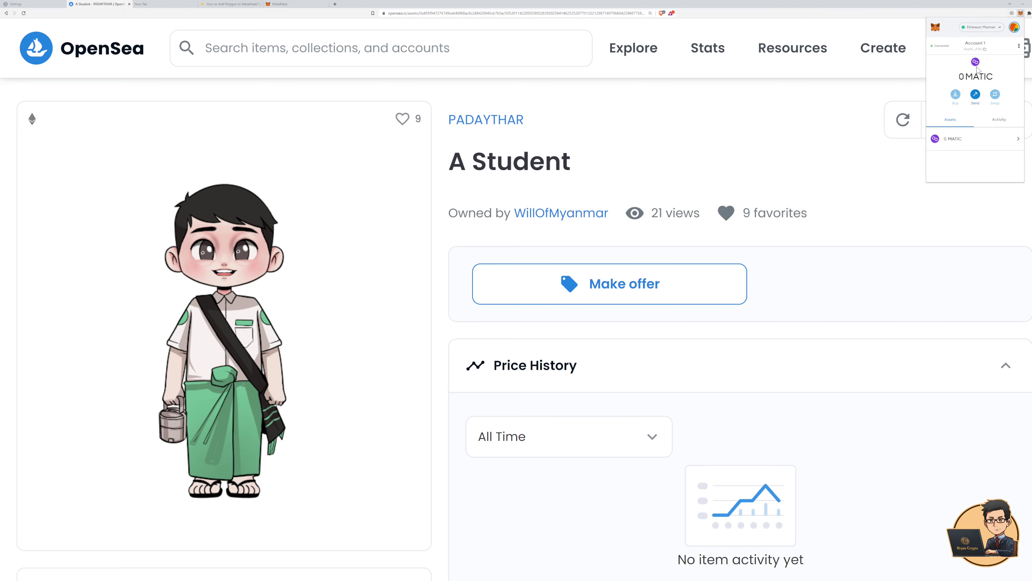
left_click(849, 305)
Start an offer on the A Student item and acknowledge that OpenSea has not reviewed its collection
left_click(610, 290)
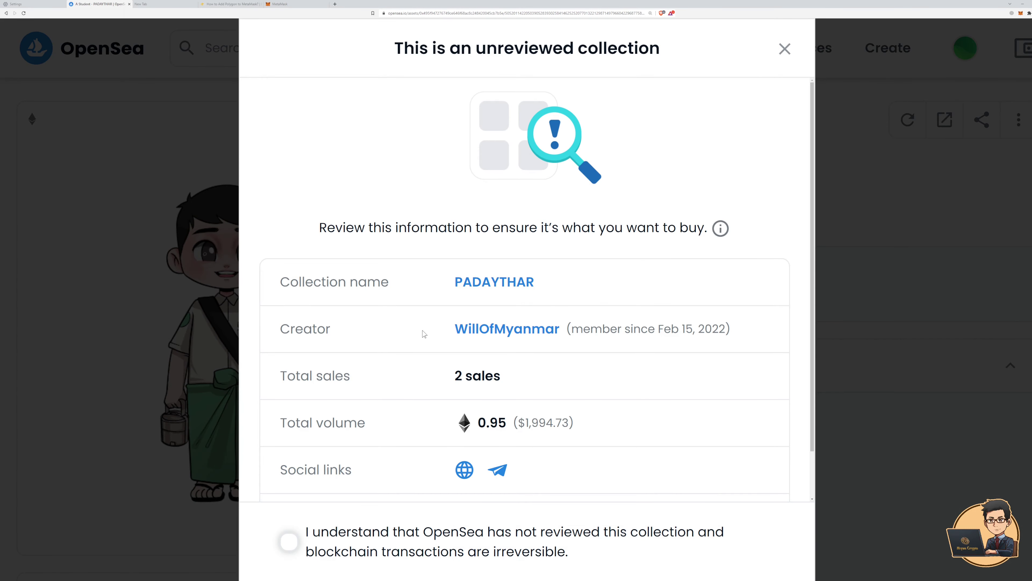
scroll(424, 333, "down", 1)
left_click(290, 542)
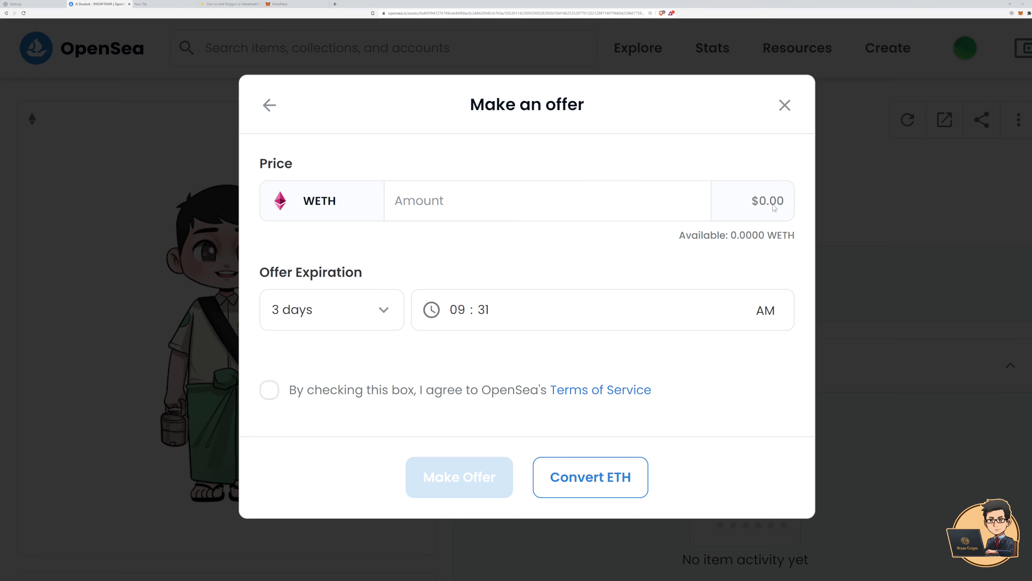
Enter an offer price of 0.1 WETH, check it against the available WETH, and close the offer without submitting it
left_click(588, 213)
type("0.1")
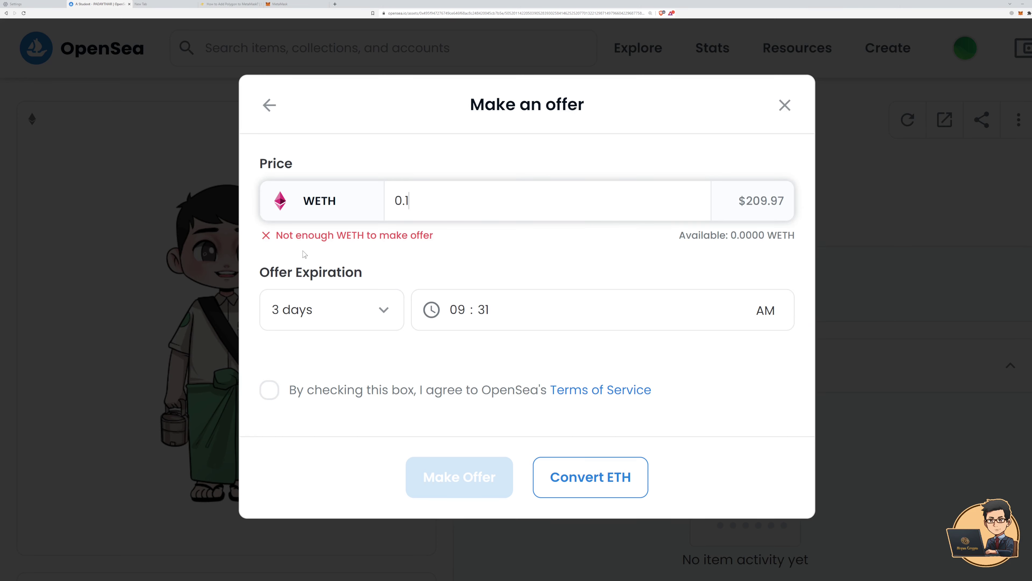
left_click_drag(336, 235, 442, 239)
left_click(443, 241)
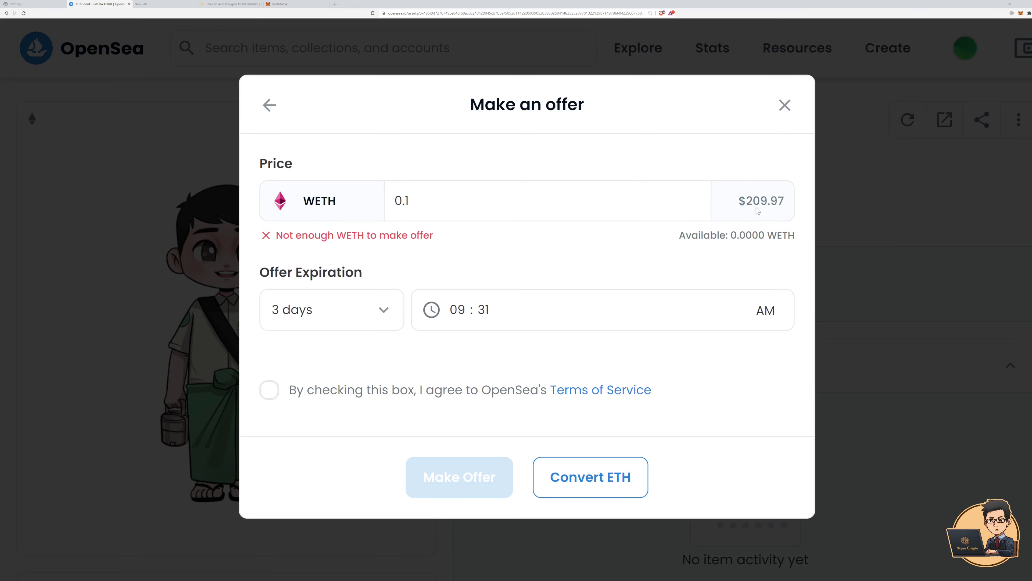
left_click(784, 104)
View the OpenSea wallet's balance and its options for adding funds, and close both views
left_click(1024, 47)
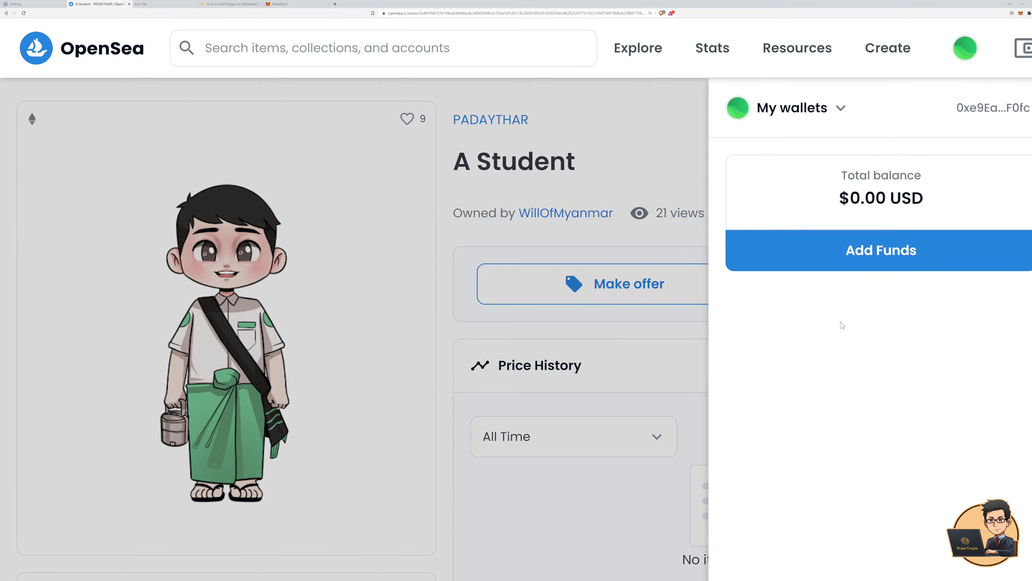
left_click(863, 262)
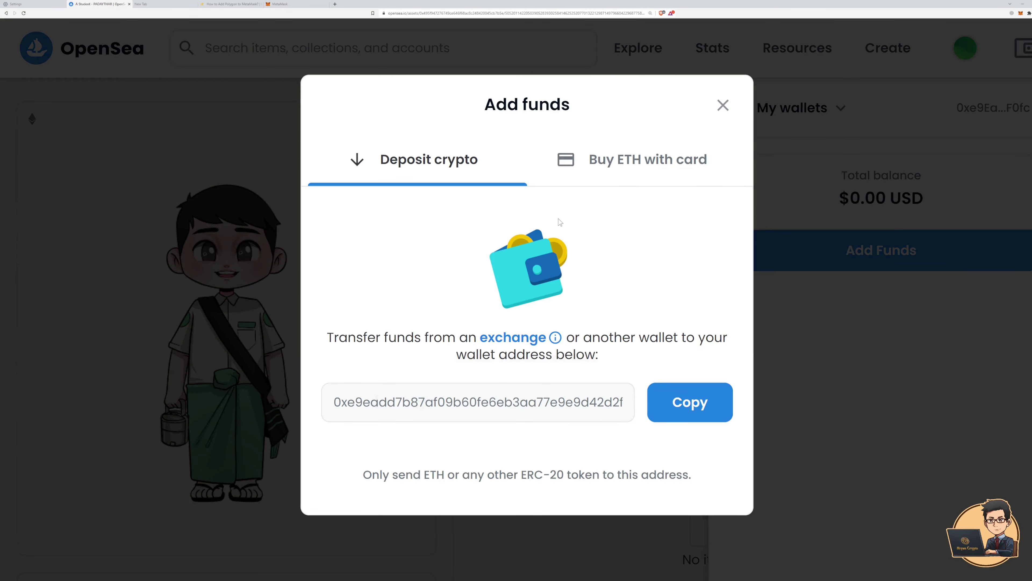
left_click(723, 106)
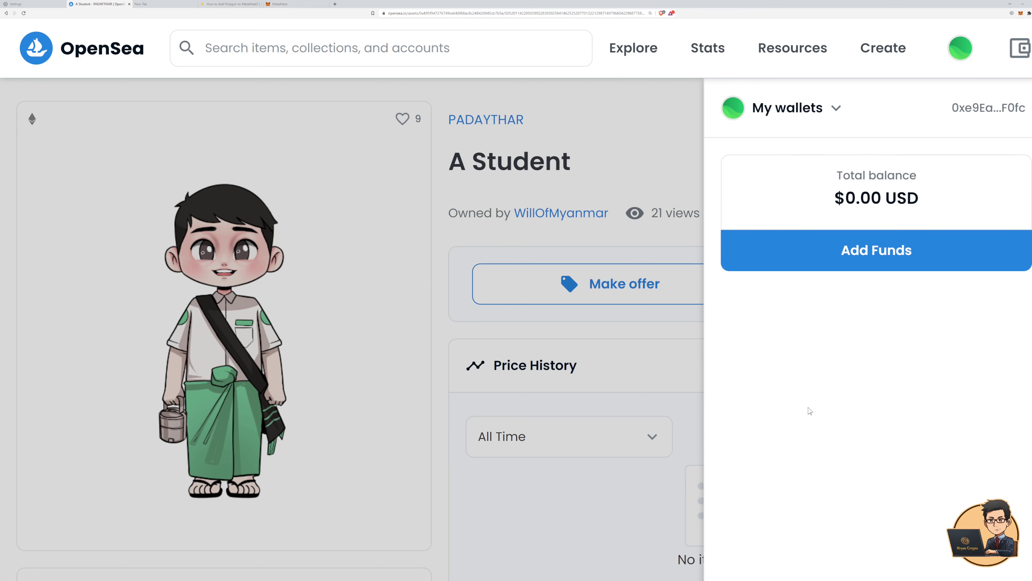
left_click(377, 294)
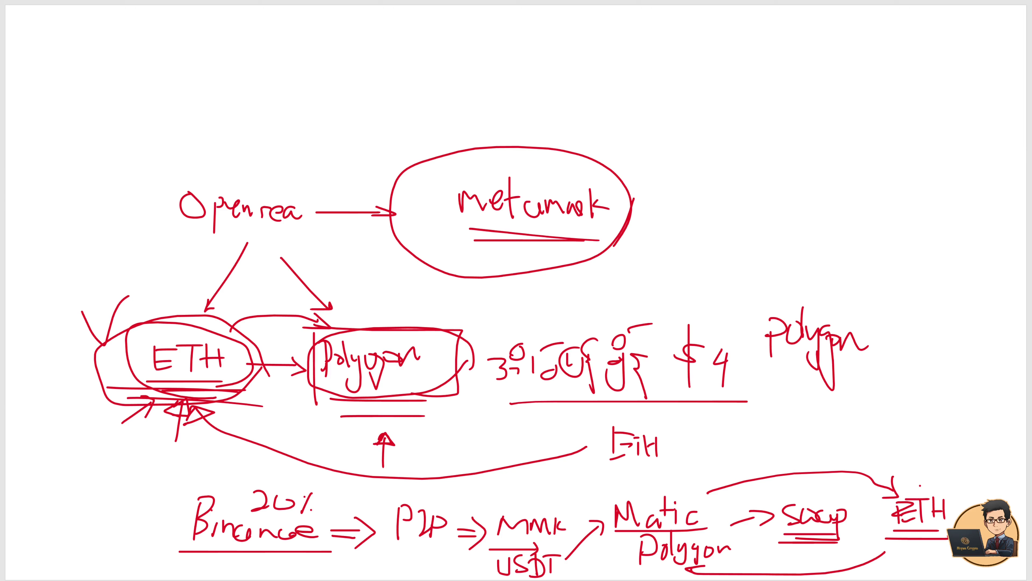
On the whiteboard, mark MMK with an arrow, underline the lower ETH, and write Metamask → ETH → WETH above the diagram with WETH underlined
mouse_move(531, 480)
left_mouse_down()
mouse_move(529, 504)
mouse_move(554, 494)
left_mouse_up()
left_click_drag(913, 549, 939, 548)
mouse_move(208, 97)
left_mouse_down()
mouse_move(276, 87)
mouse_move(357, 106)
mouse_move(364, 86)
mouse_move(479, 92)
mouse_move(476, 103)
mouse_move(508, 90)
mouse_move(522, 99)
mouse_move(533, 87)
mouse_move(552, 102)
mouse_move(640, 101)
mouse_move(689, 85)
mouse_move(713, 102)
mouse_move(783, 89)
mouse_move(786, 110)
left_mouse_up()
left_click_drag(771, 100, 778, 98)
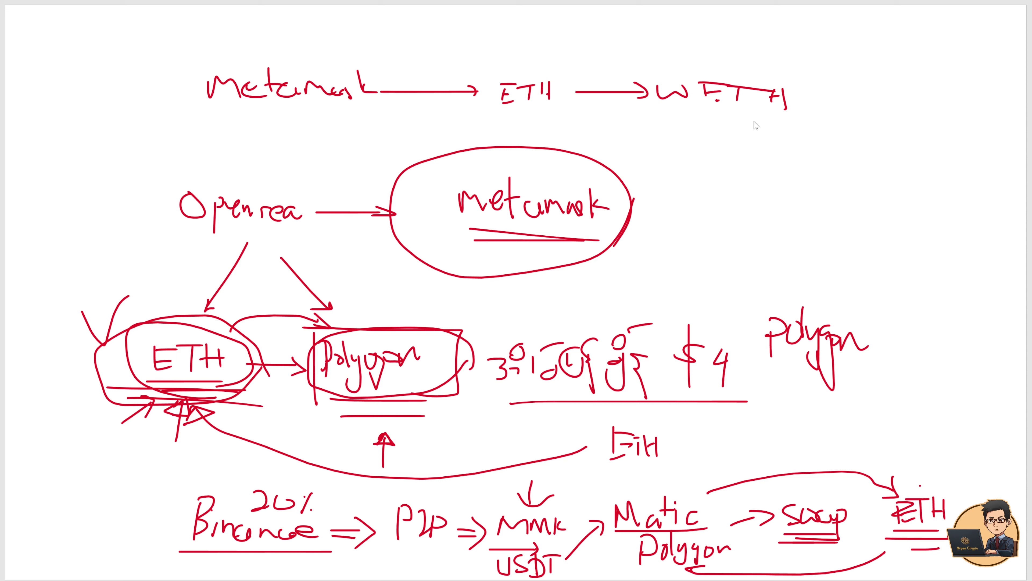
left_click_drag(651, 117, 784, 119)
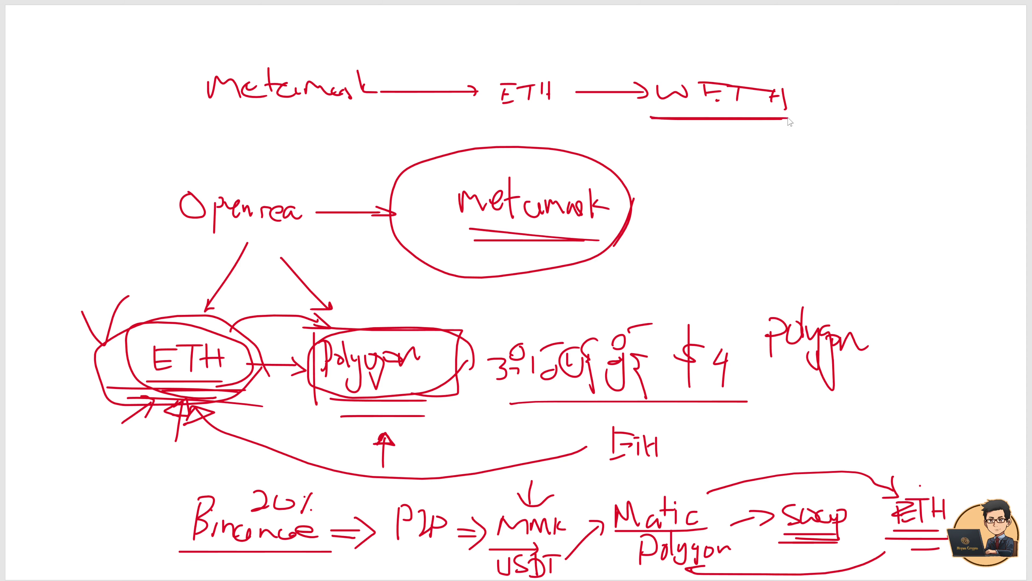
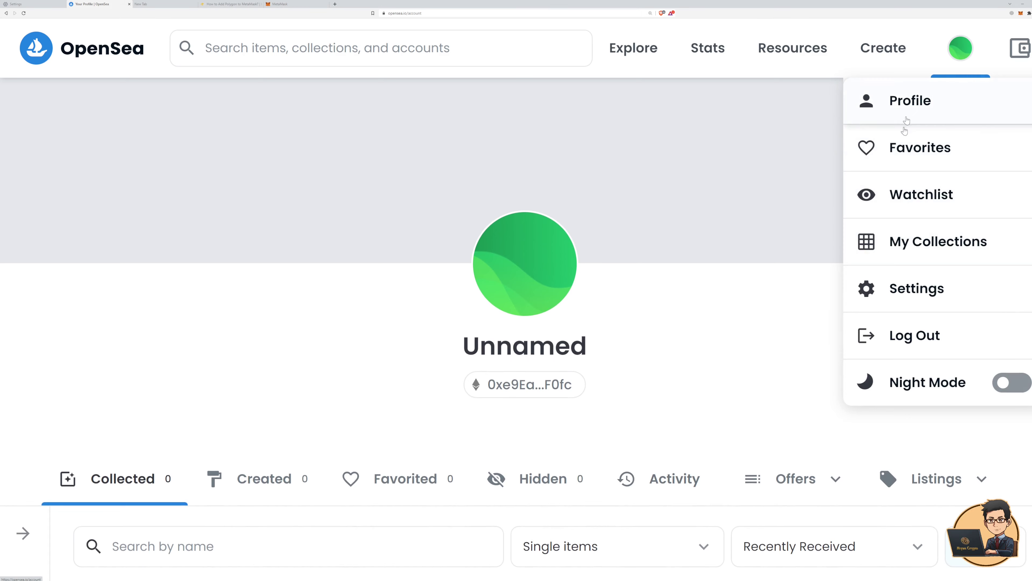
Open OpenSea's page for creating a new item and approve the MetaMask signature request
left_click(869, 60)
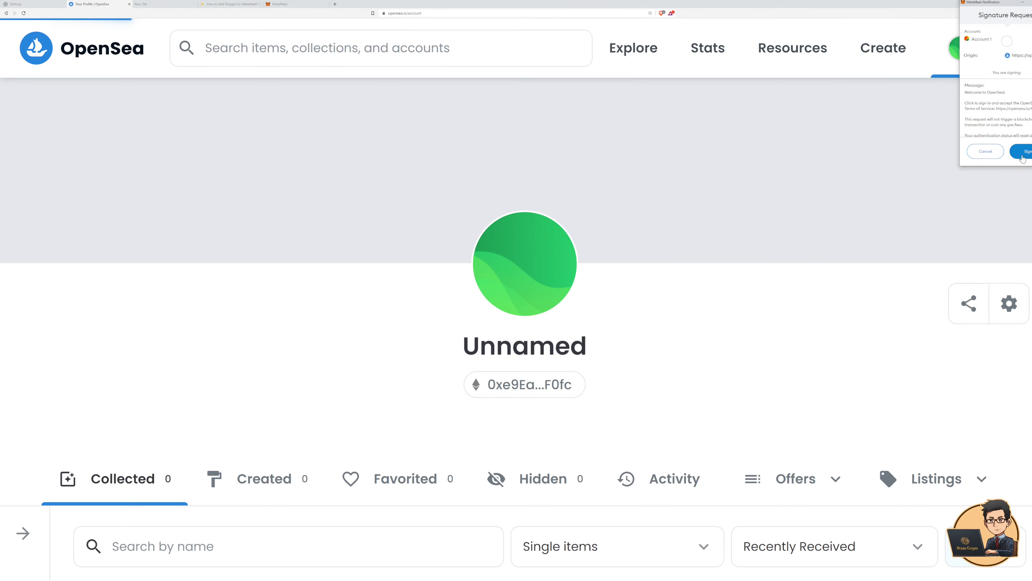
left_click(1024, 156)
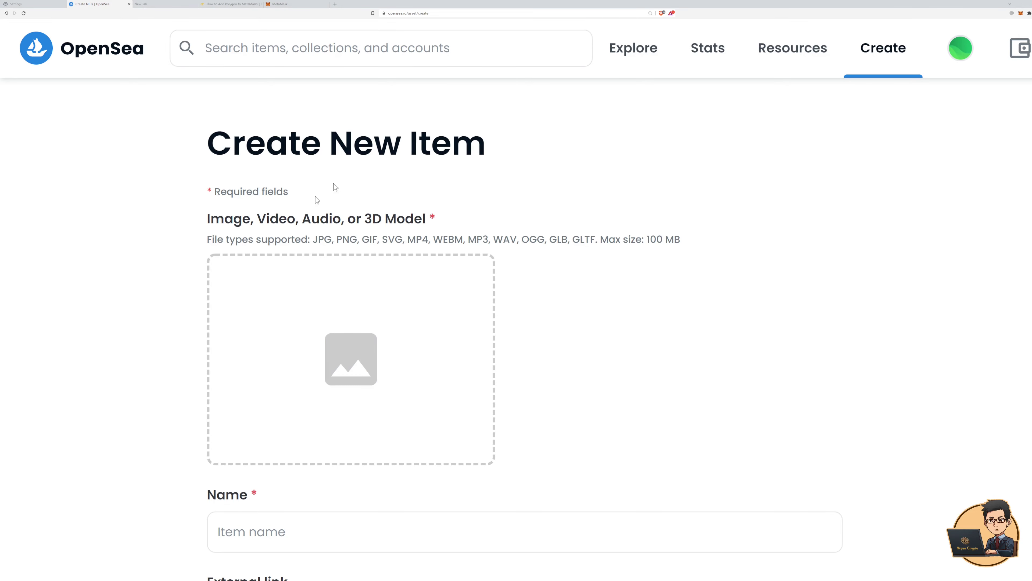
Examine the new item form's image upload, name, external link and description fields
scroll(190, 346, "down", 2)
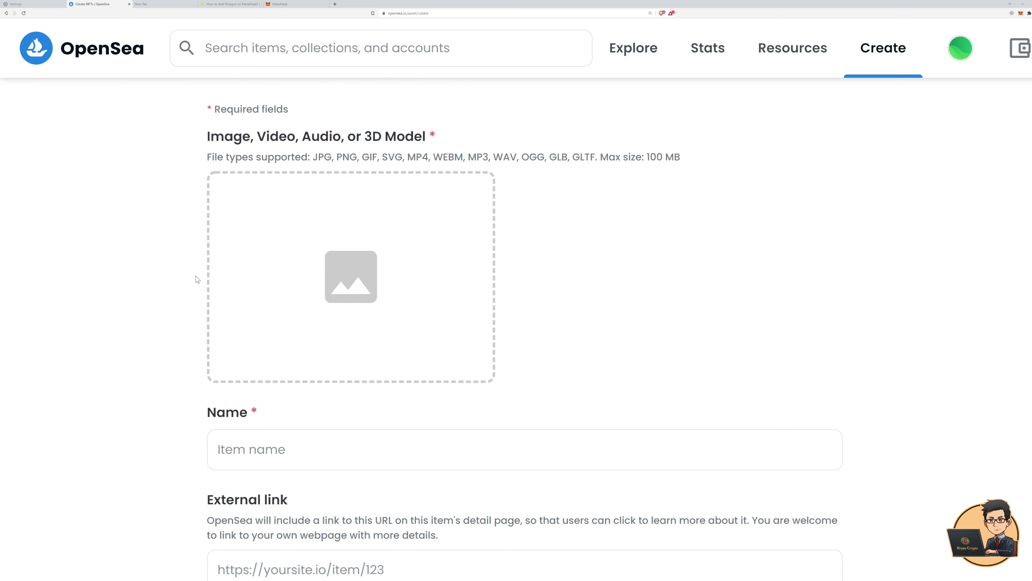
scroll(197, 279, "down", 4)
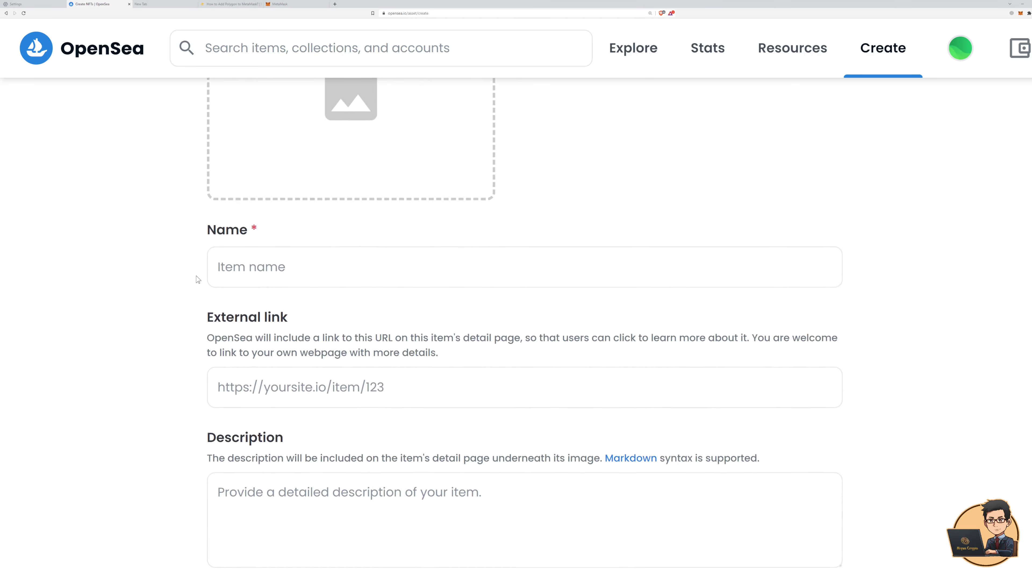
scroll(198, 277, "up", 1)
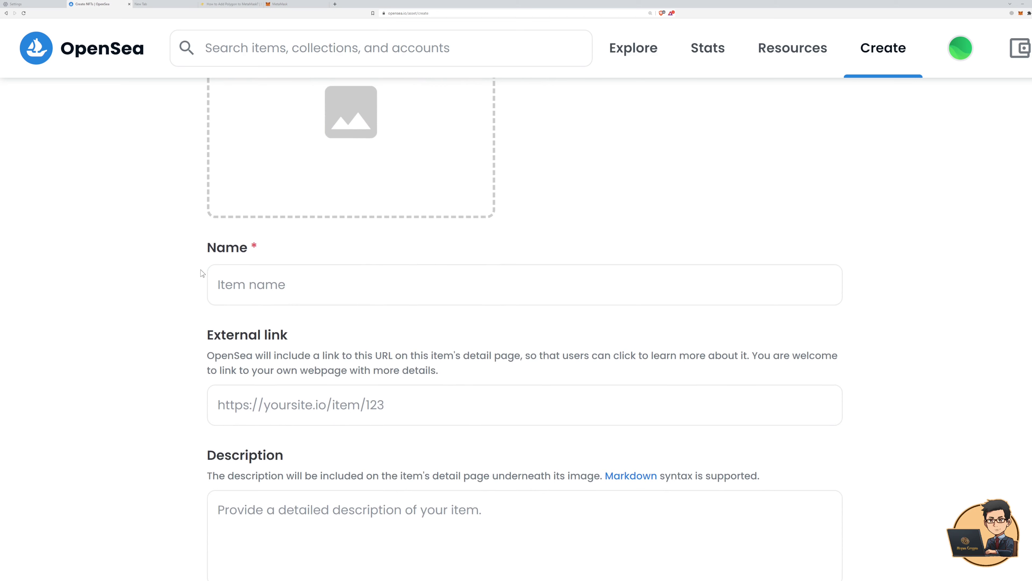
left_click(260, 283)
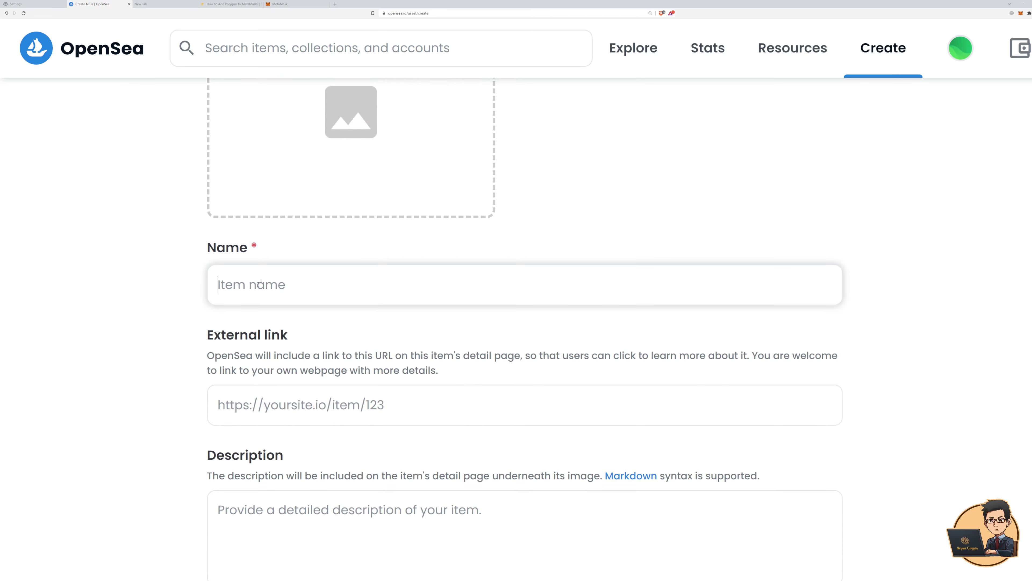
double_click(236, 254)
left_click(191, 312)
left_click(271, 436)
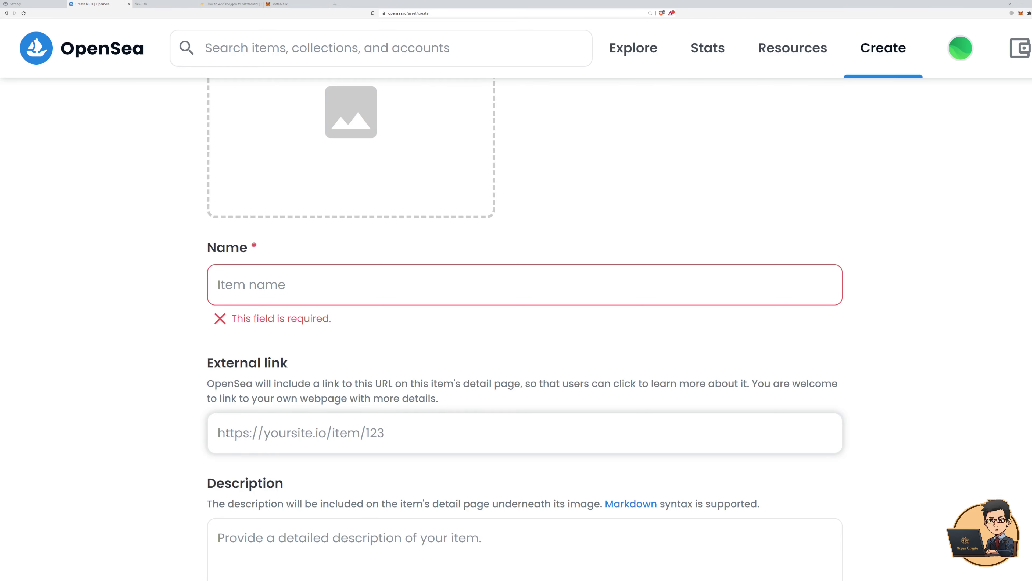
scroll(243, 385, "down", 5)
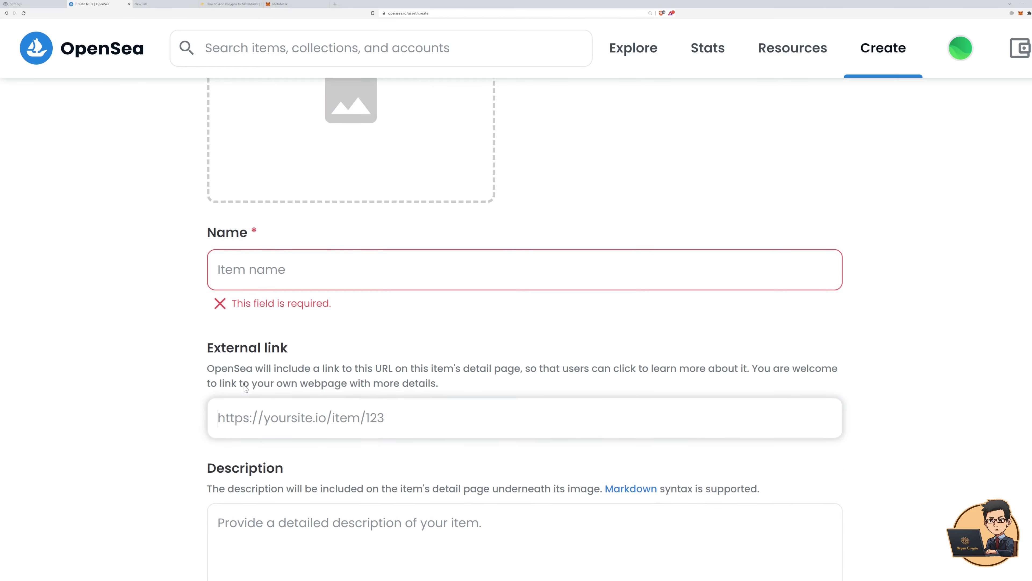
left_click(267, 348)
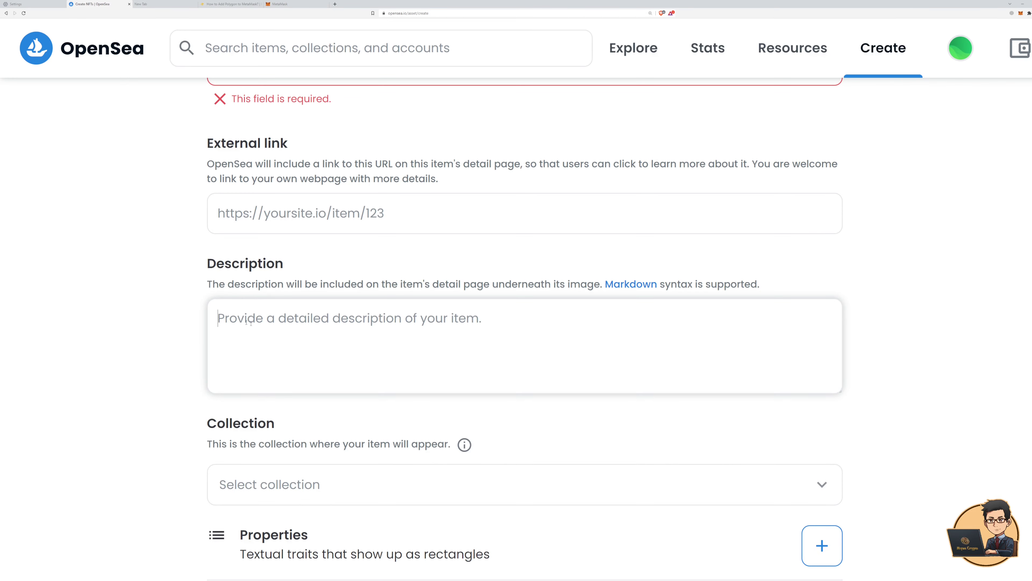
scroll(249, 321, "up", 5)
scroll(288, 225, "down", 5)
scroll(255, 313, "down", 5)
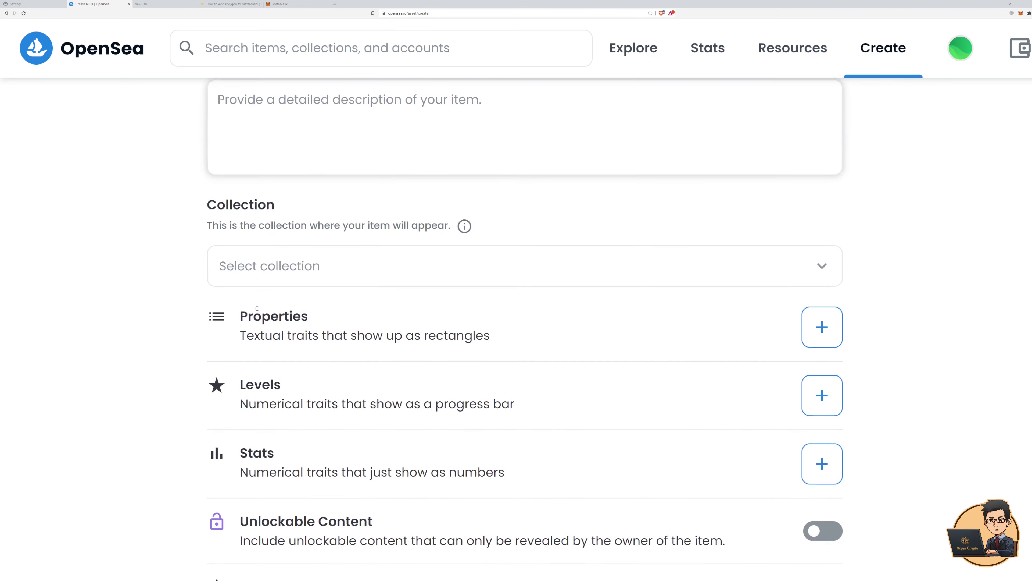
Check the new item's collection choices and find My Collections among the account options
left_click(797, 274)
left_click(881, 277)
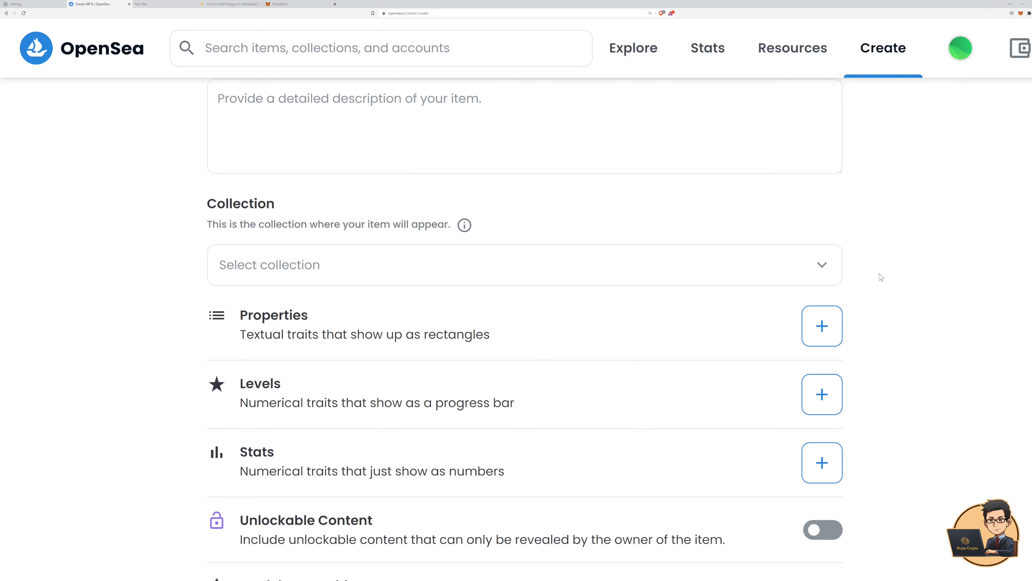
scroll(220, 273, "up", 15)
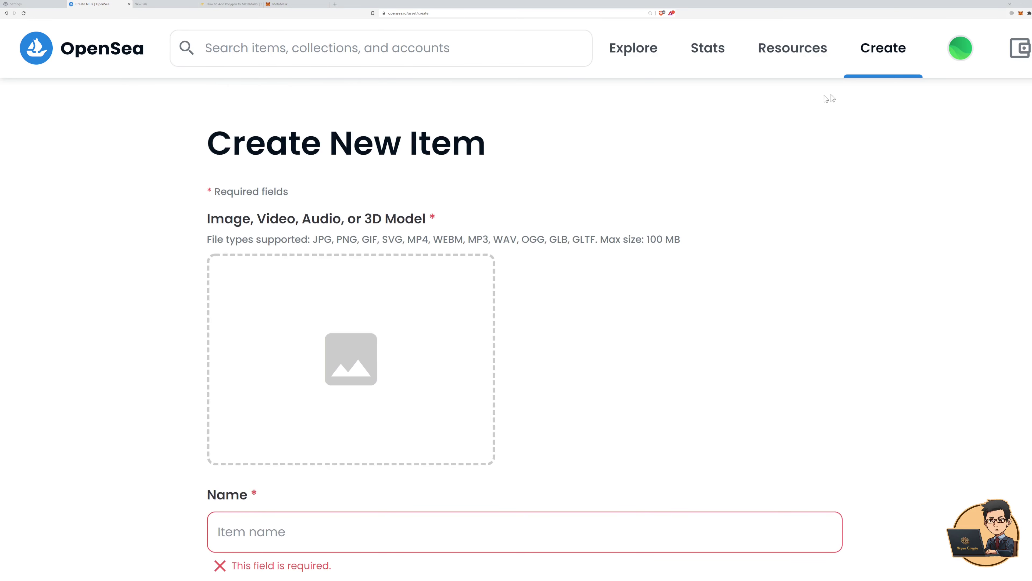
left_click(878, 63)
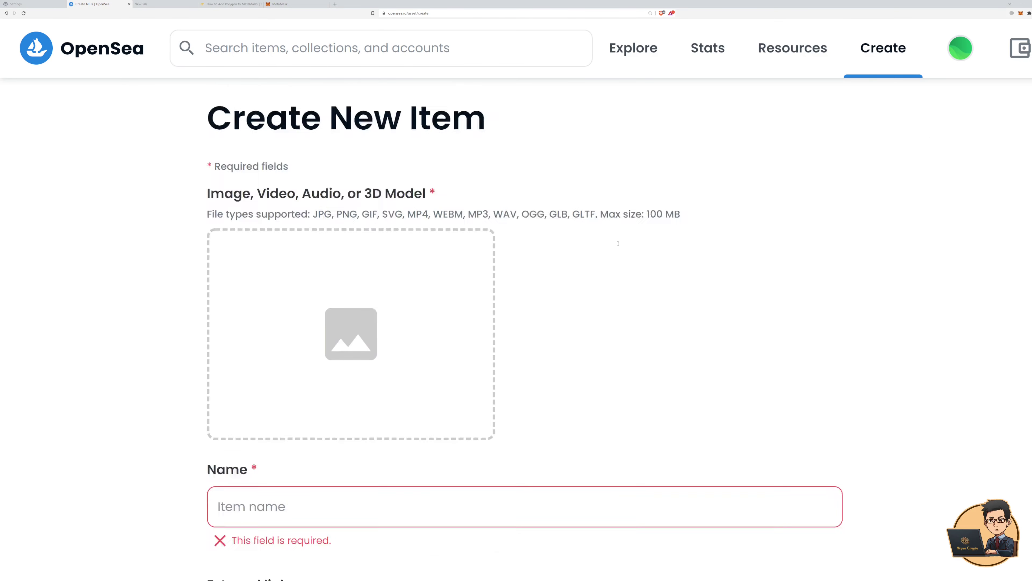
scroll(617, 242, "down", 5)
mouse_move(957, 62)
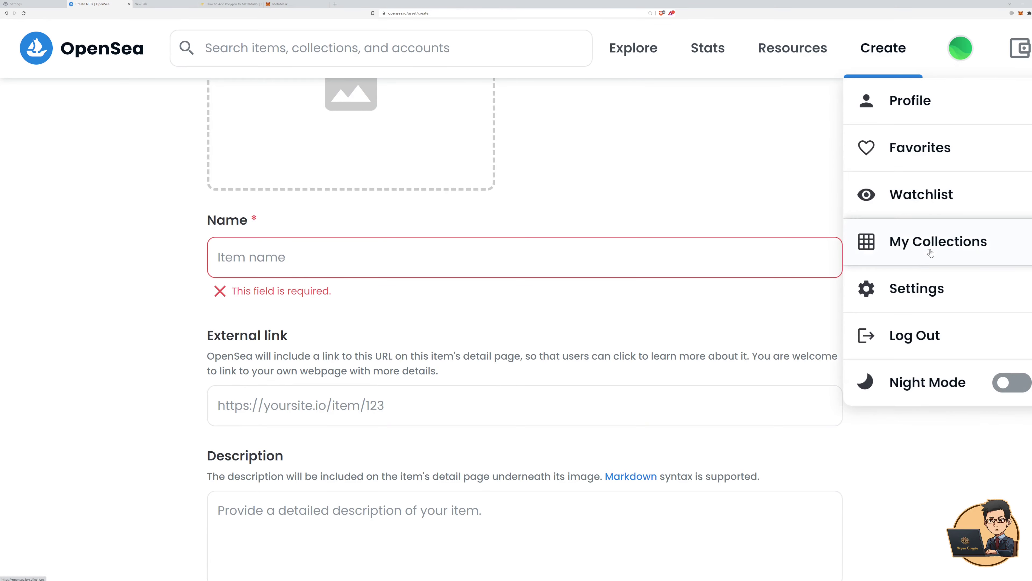
left_click(908, 260)
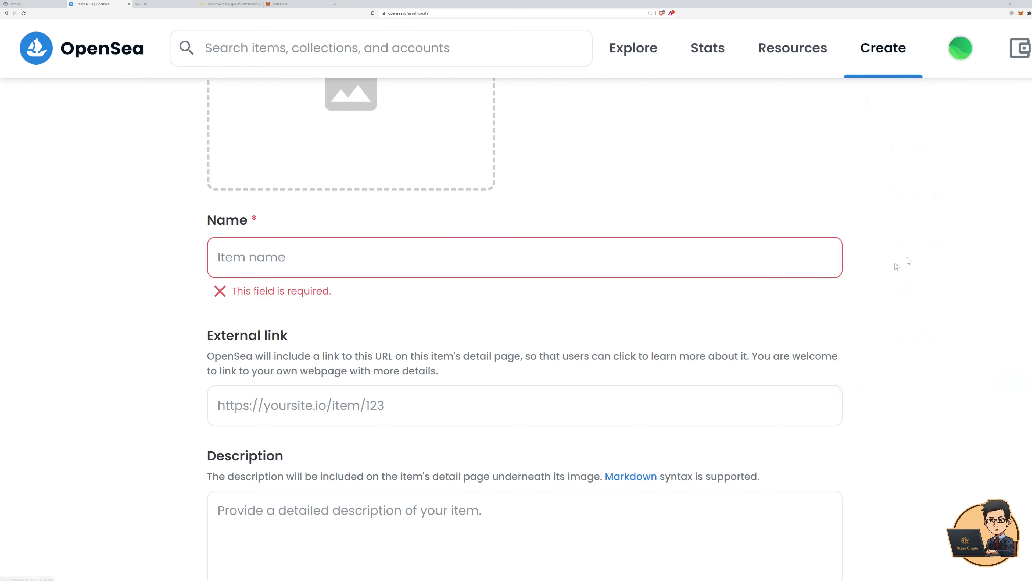
View the Add Properties dialog for the new item and close it without adding a property
scroll(917, 429, "down", 5)
scroll(252, 402, "down", 5)
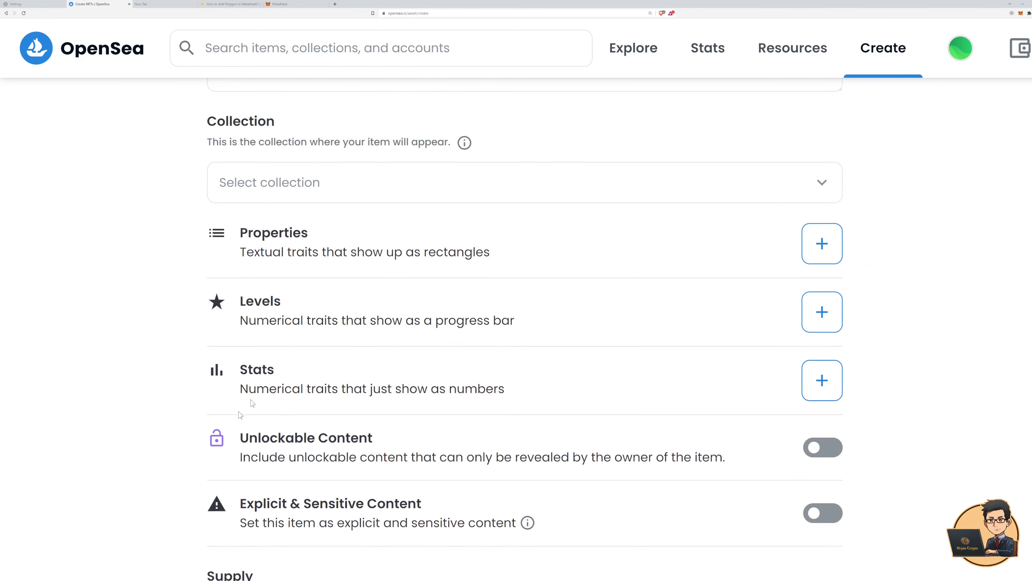
left_click(822, 243)
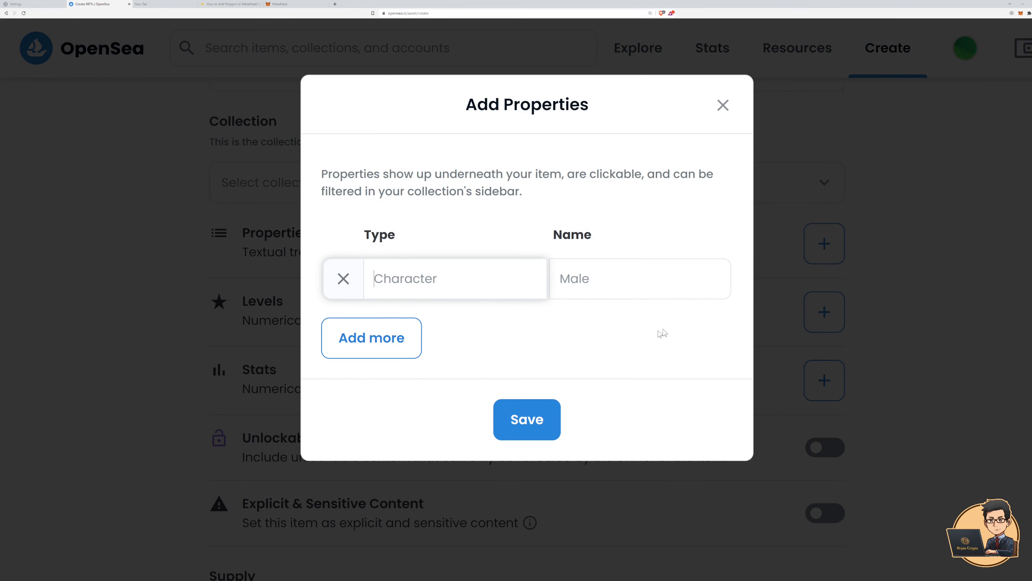
left_click(722, 105)
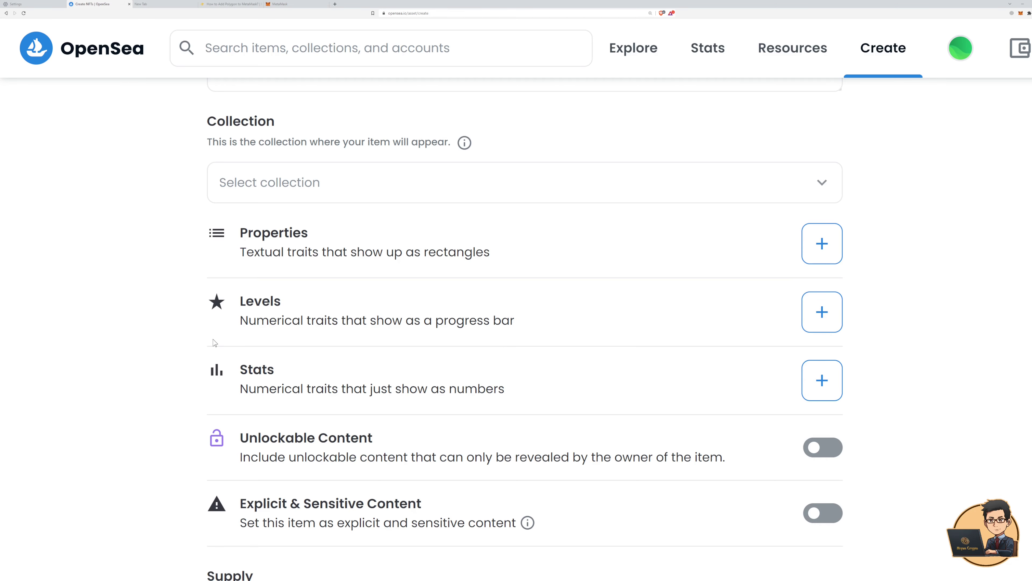
Examine the new item's traits, content settings and supply, and check the blockchain choices without changing the selection
scroll(215, 342, "down", 5)
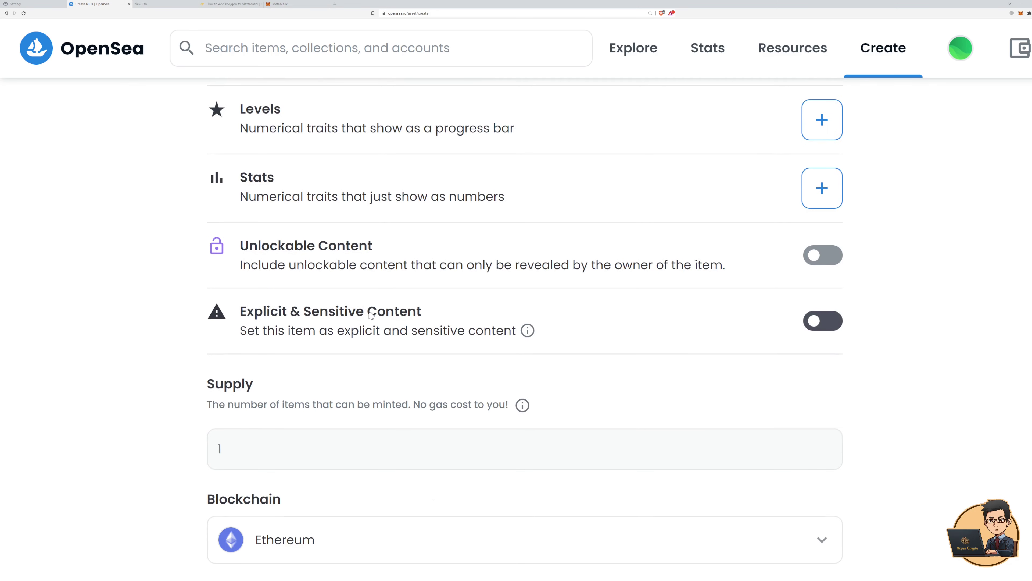
scroll(373, 312, "down", 3)
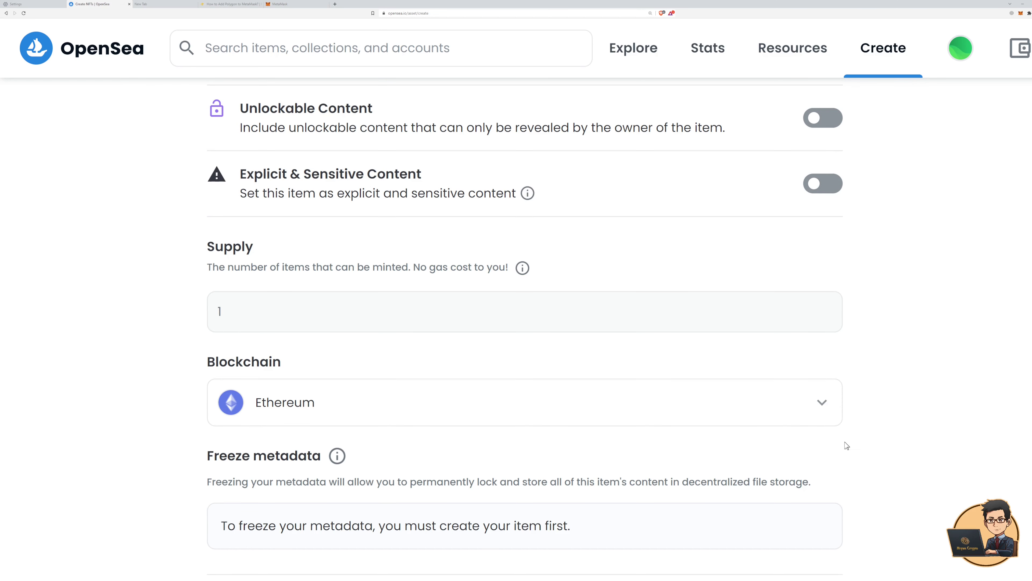
scroll(846, 443, "down", 3)
left_click(468, 307)
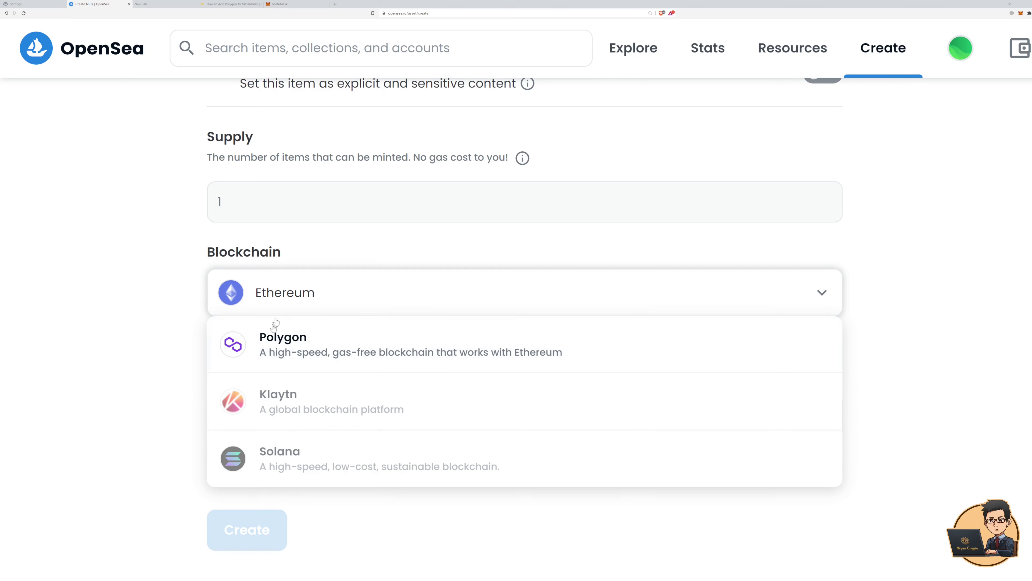
left_click(147, 431)
scroll(250, 441, "down", 1)
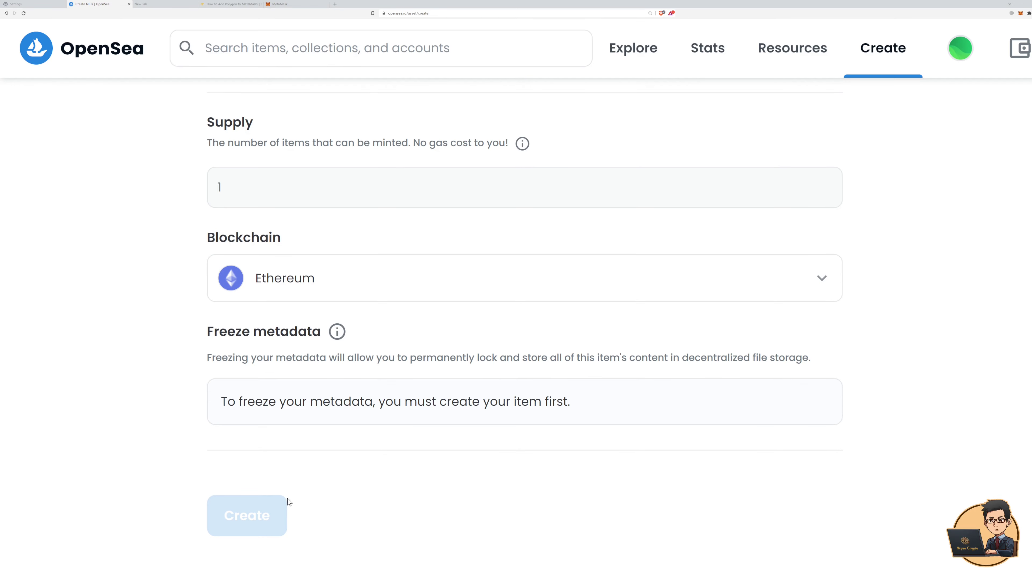
Go to My Collections from the account options and open the form for creating a new collection
scroll(467, 347, "up", 20)
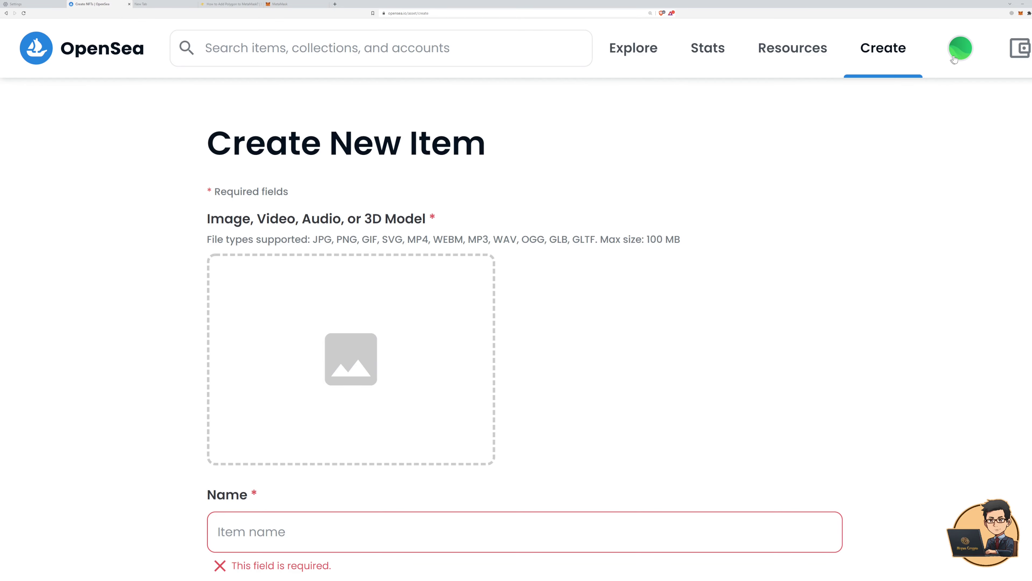
left_click(959, 48)
mouse_move(960, 48)
left_click(918, 244)
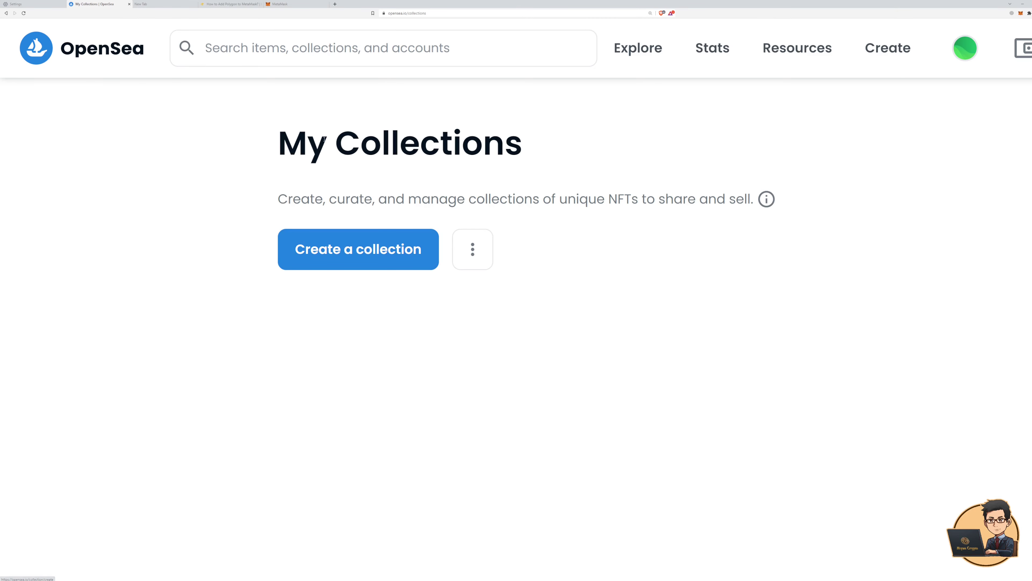
left_click(401, 244)
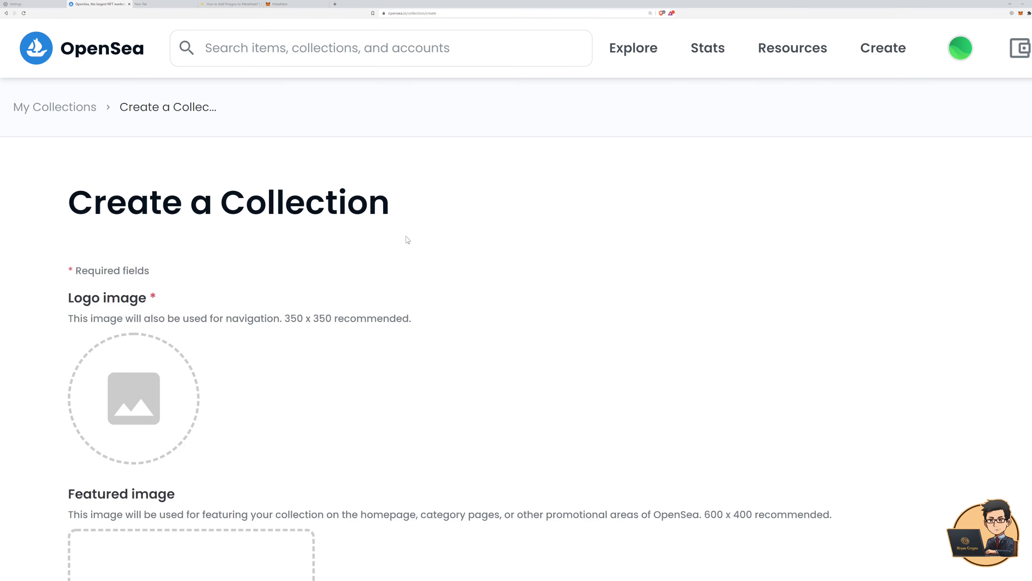
Examine the logo, featured and banner image uploads on the new collection form
scroll(330, 235, "down", 1)
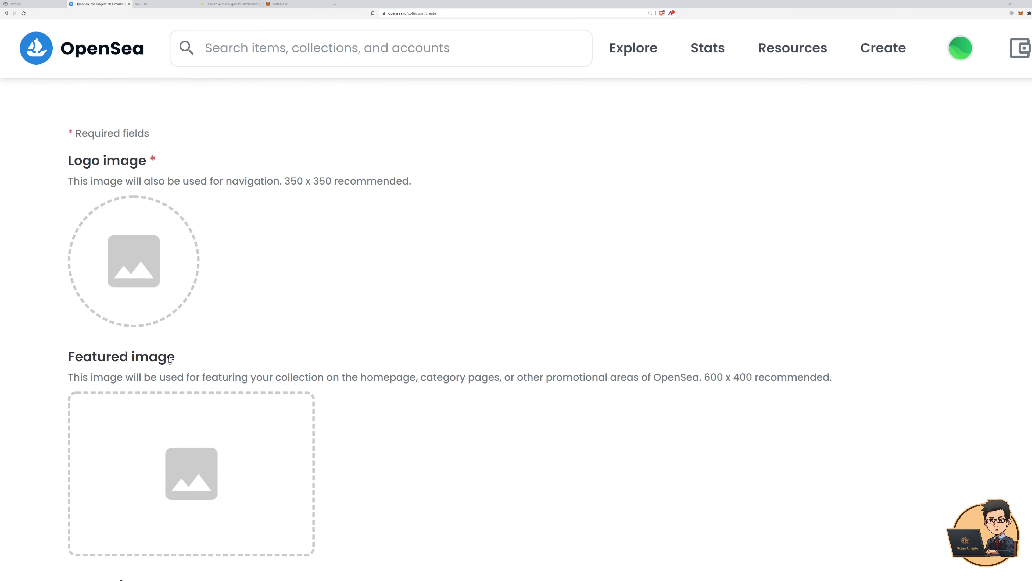
scroll(106, 302, "down", 5)
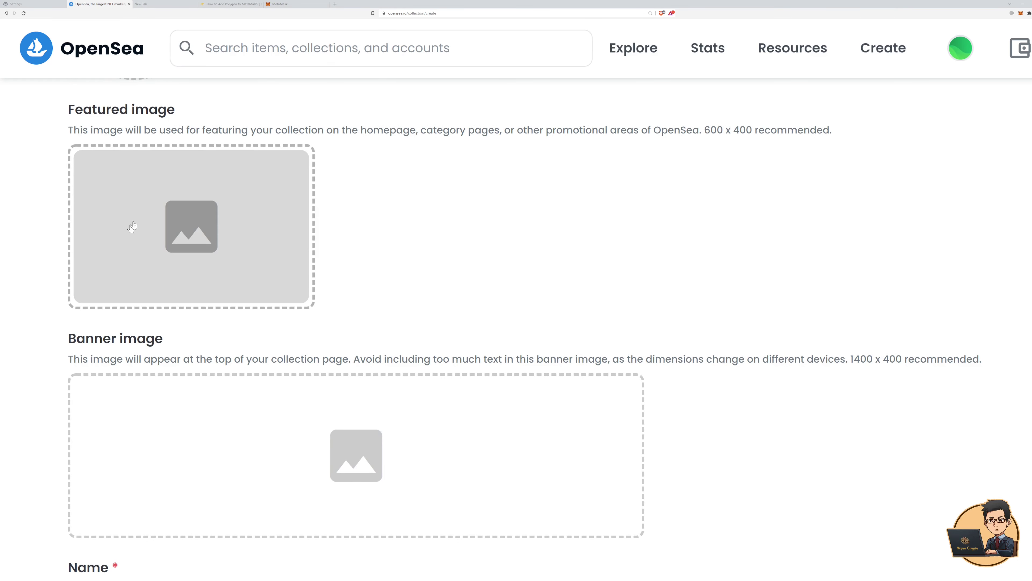
scroll(511, 217, "up", 5)
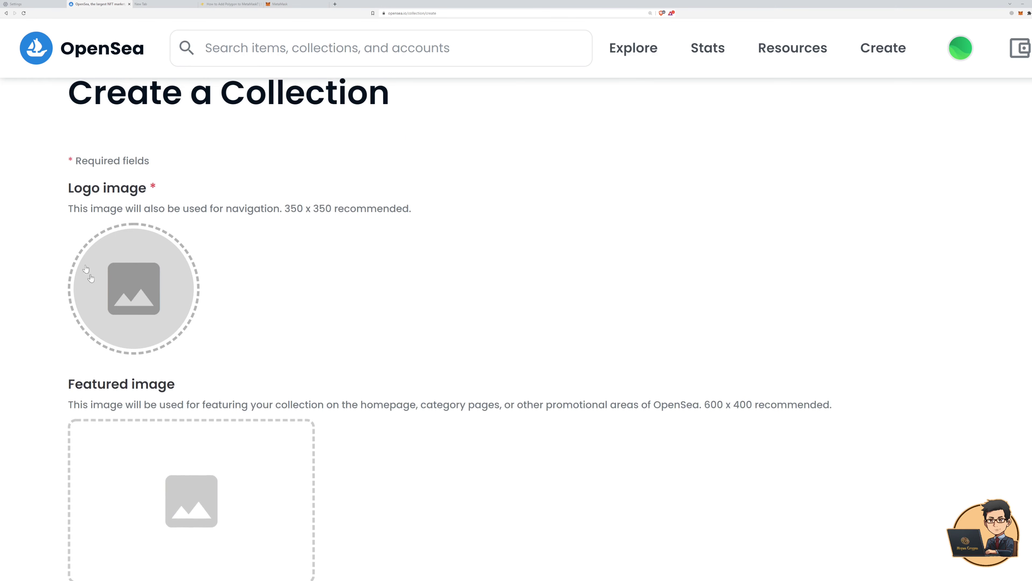
scroll(589, 332, "down", 8)
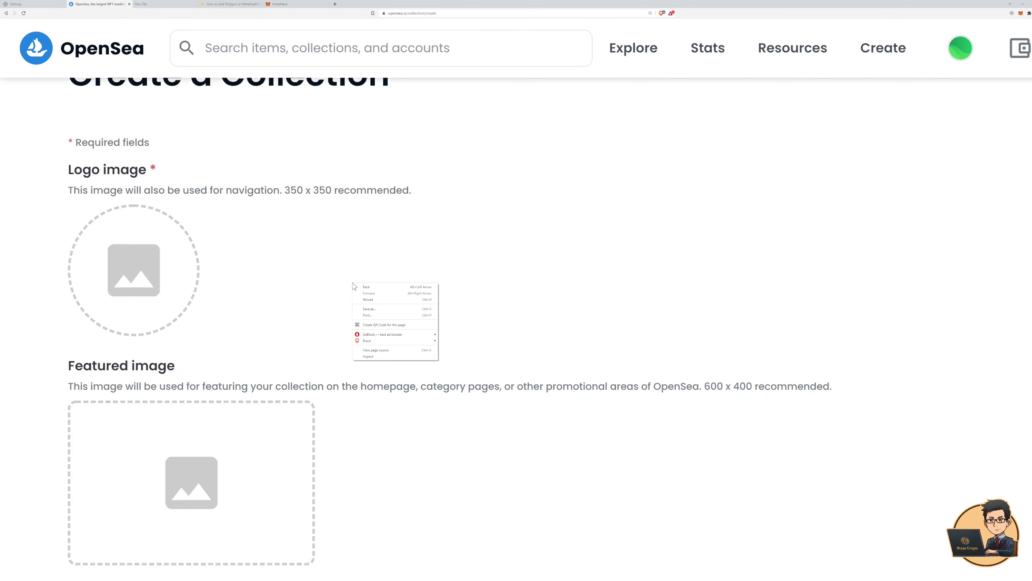
Set the new collection's custom URL ending to "ghostridercollection"
scroll(574, 332, "down", 5)
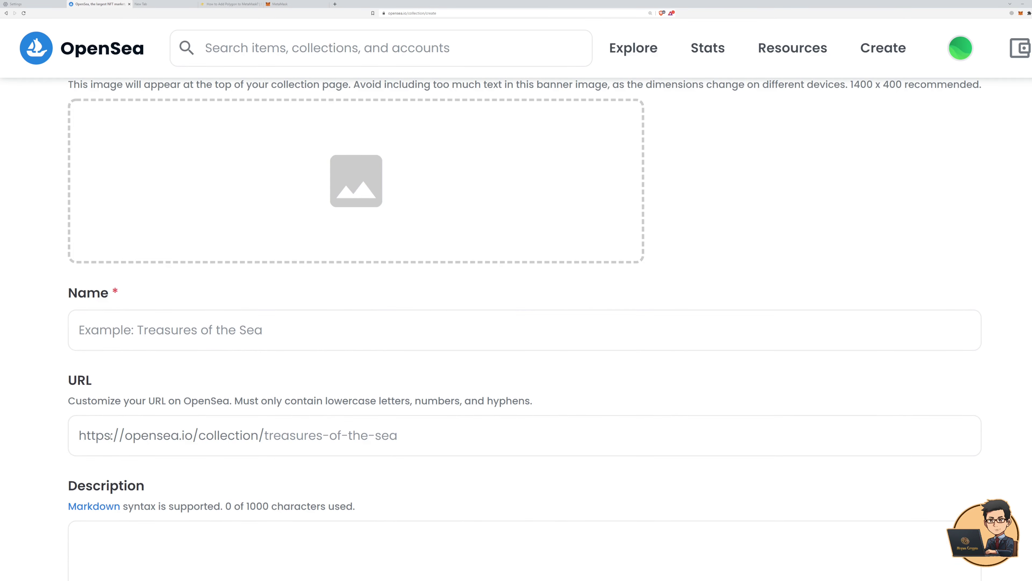
left_click_drag(80, 434, 265, 434)
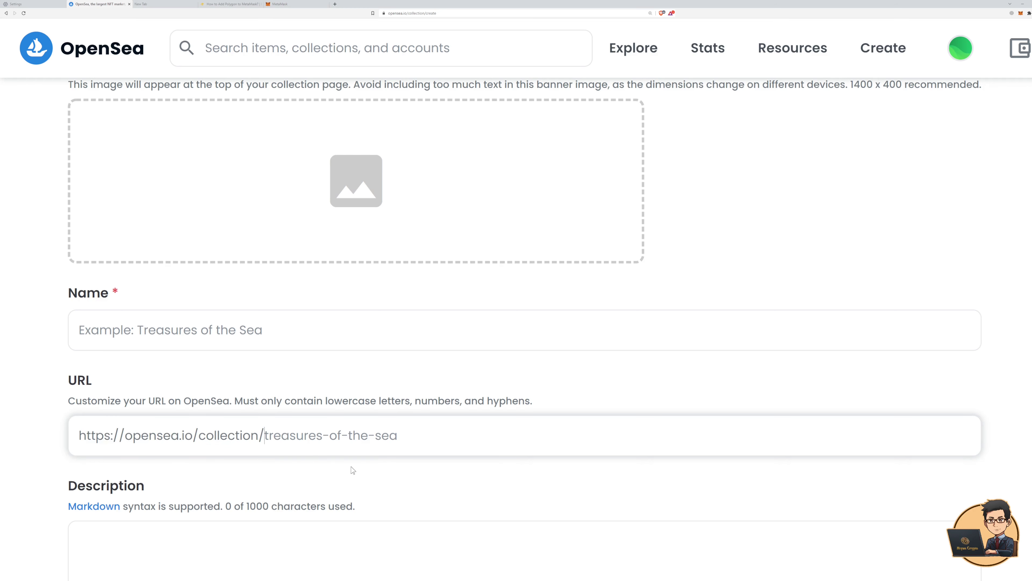
type("g")
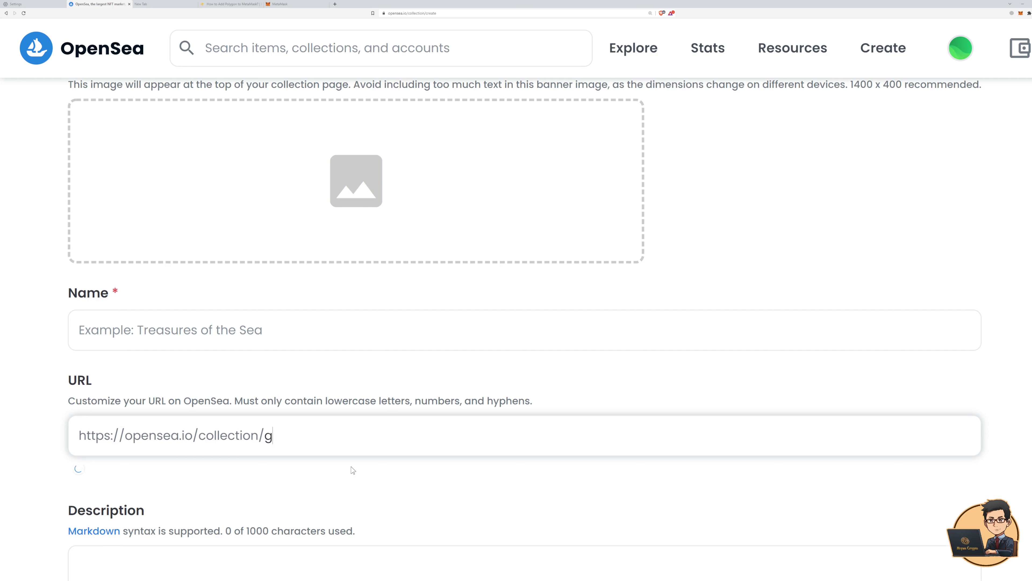
key("BackSpace")
type("ghostridercollection")
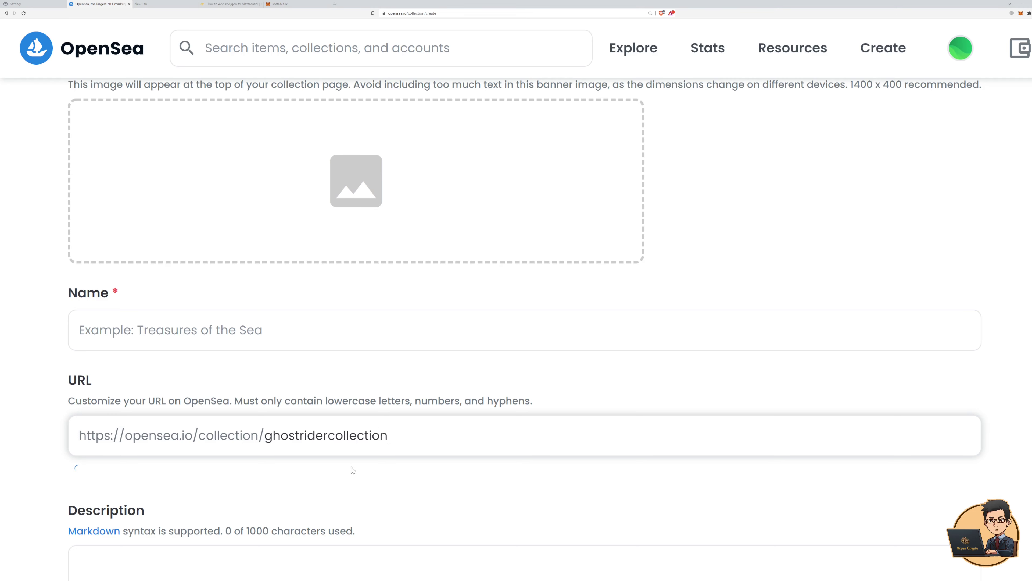
Examine the collection's description and links fields, and view the category choices without adding a category
scroll(378, 445, "down", 5)
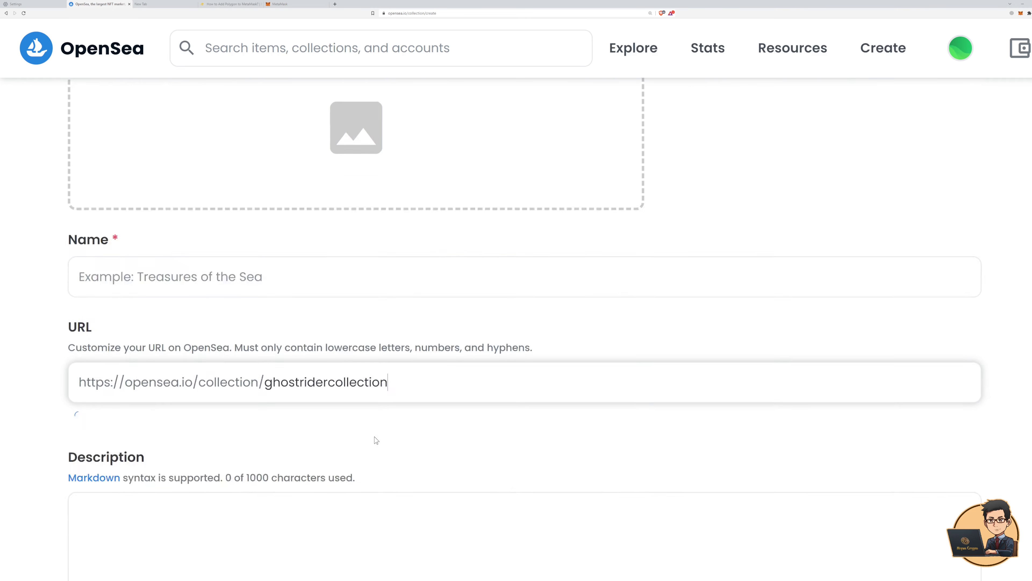
left_click(101, 360)
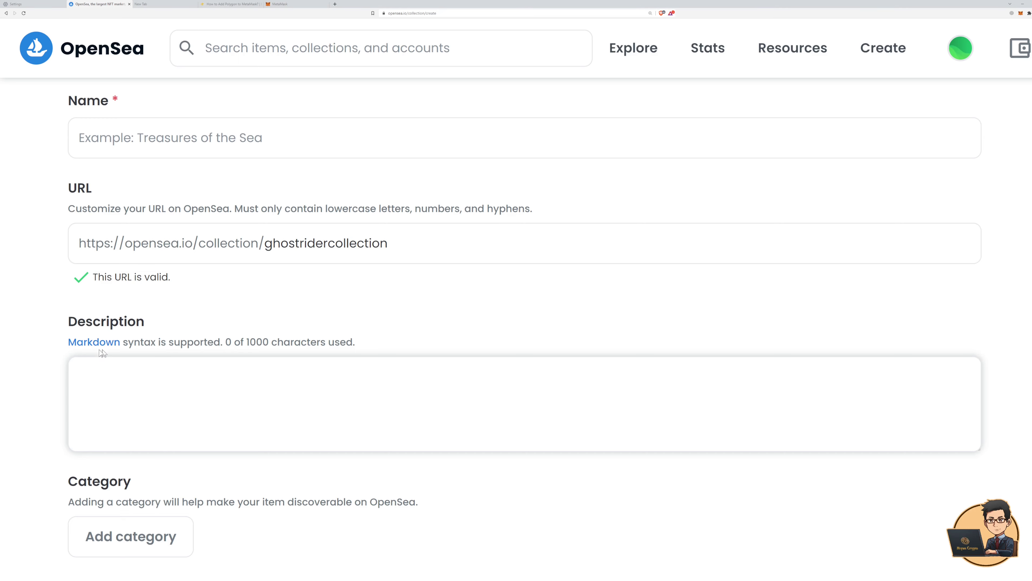
scroll(99, 354, "down", 3)
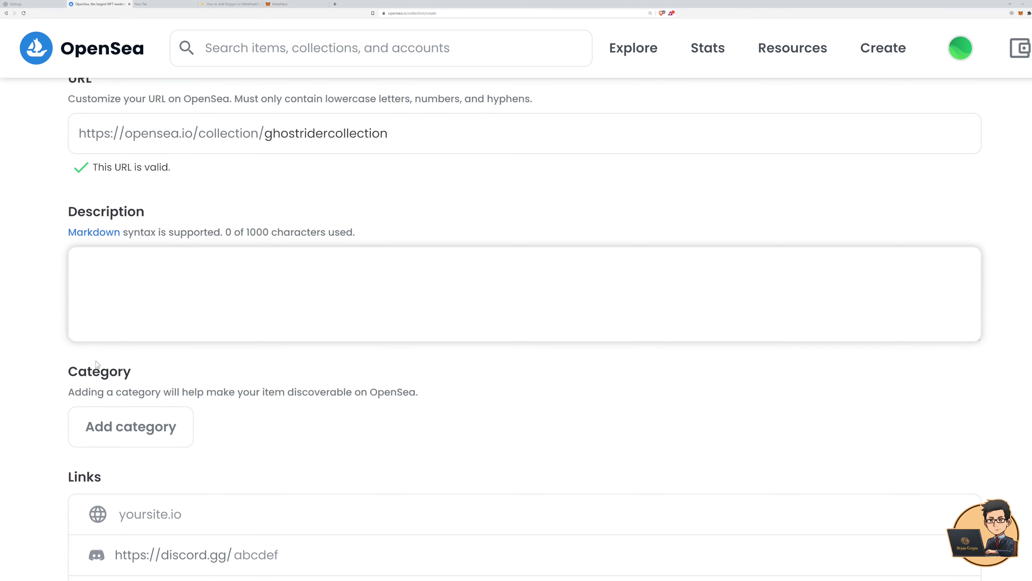
scroll(97, 363, "down", 6)
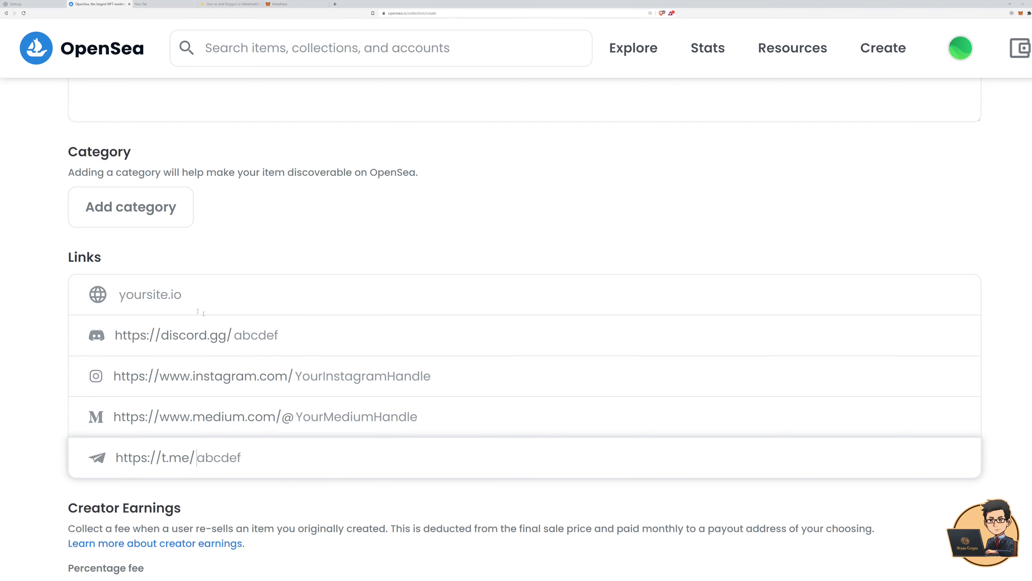
left_click(154, 279)
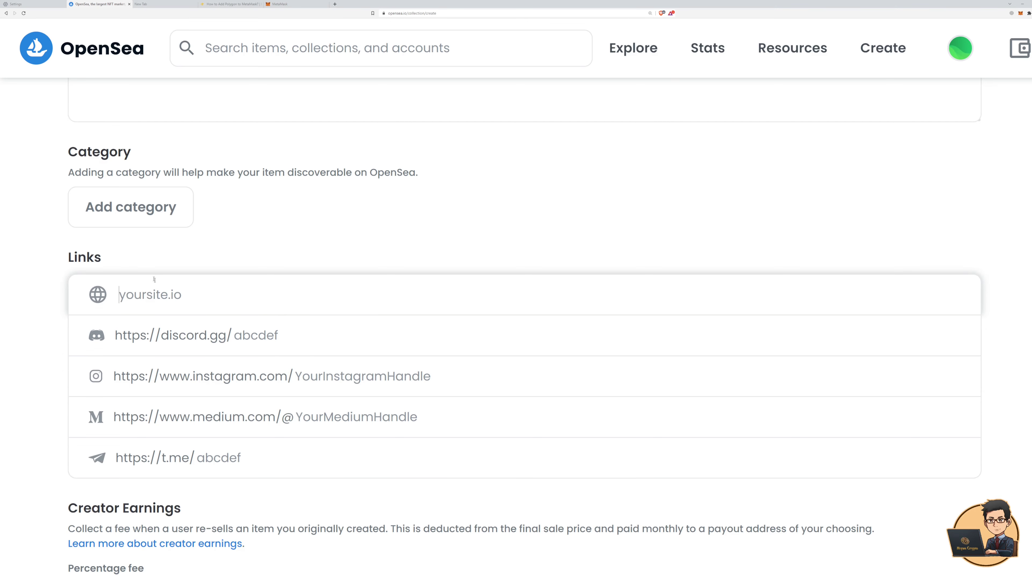
left_click(147, 220)
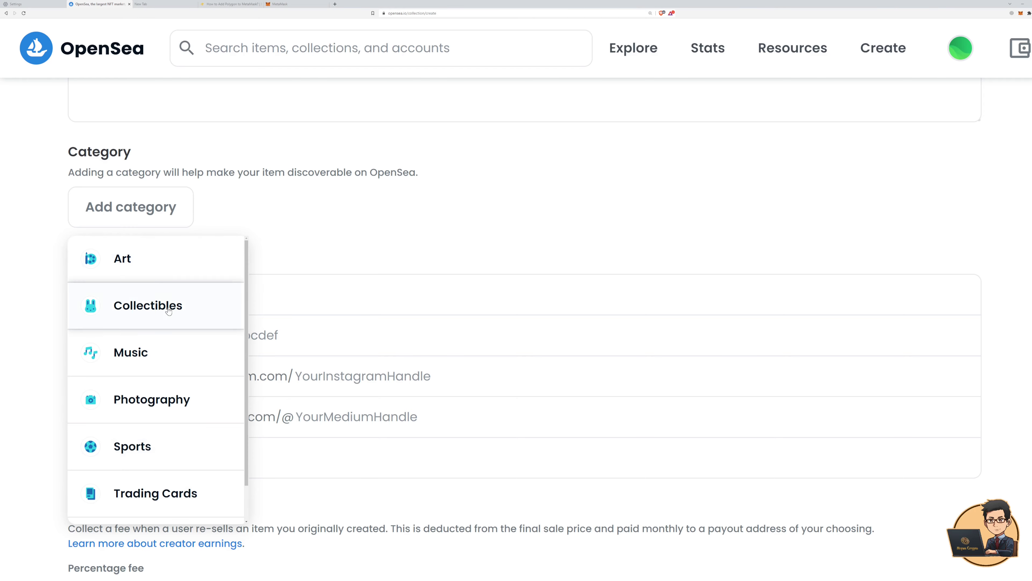
left_click(364, 240)
Review the collection's creator earnings, blockchain, payment tokens and display theme settings
scroll(364, 241, "down", 5)
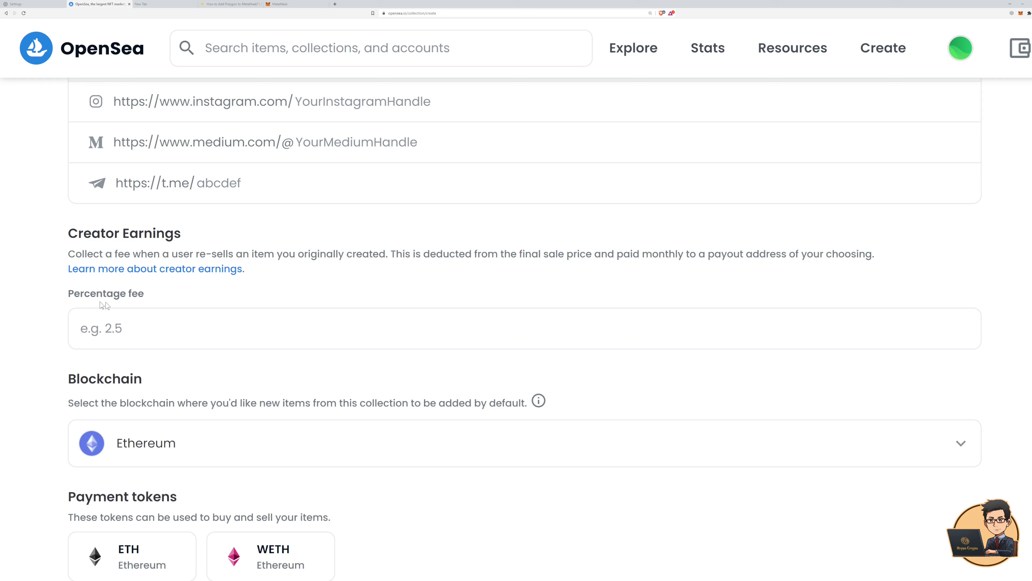
scroll(73, 305, "down", 4)
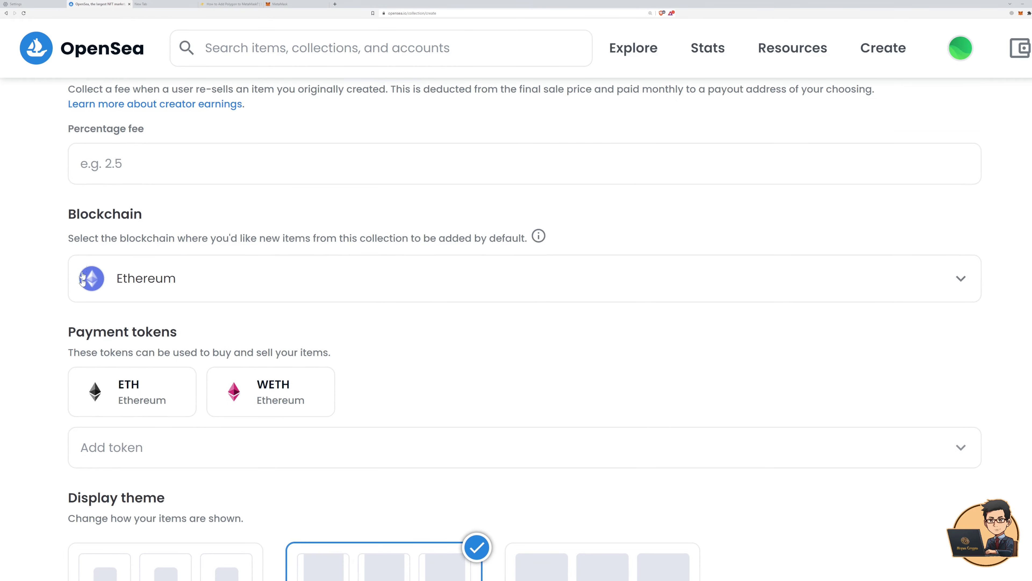
scroll(99, 283, "down", 1)
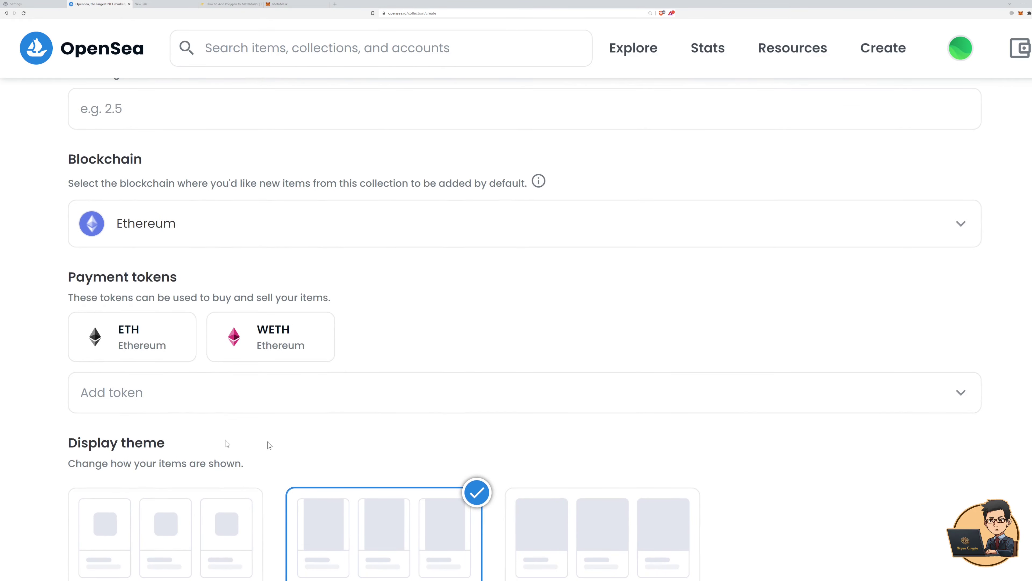
scroll(182, 329, "down", 4)
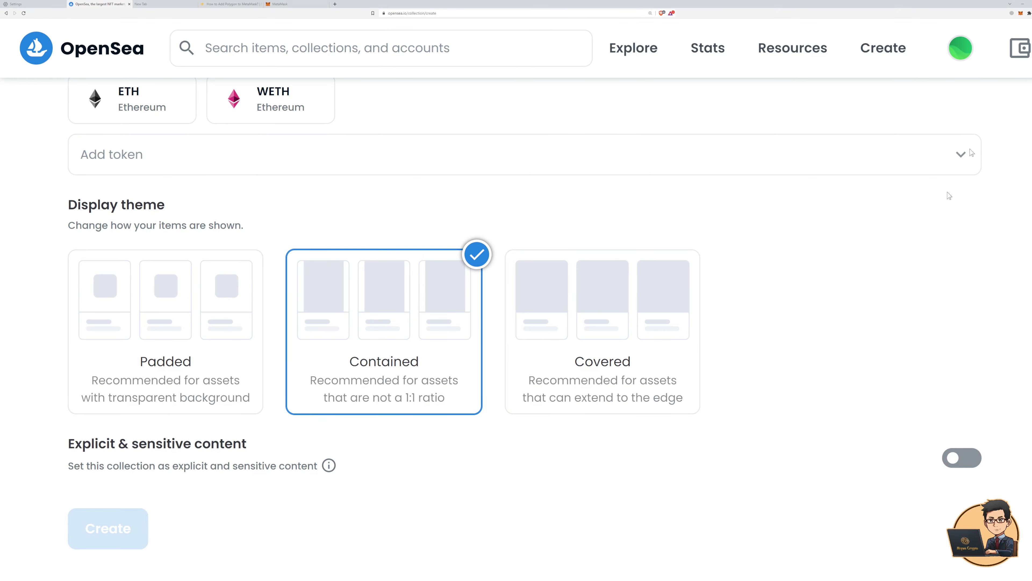
Open the account's own profile page and look over its collected items area
mouse_move(972, 57)
left_click(929, 104)
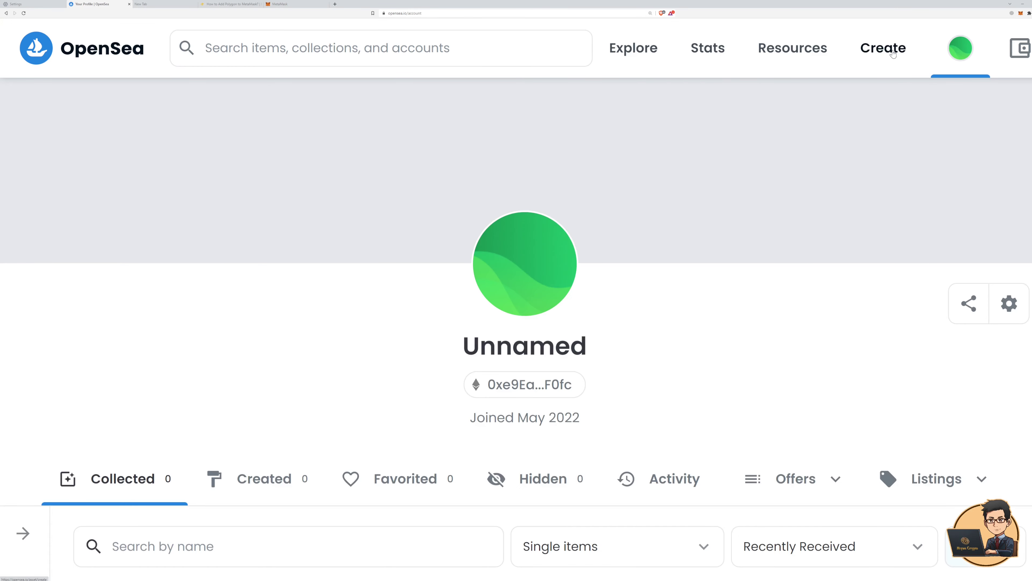
scroll(218, 341, "down", 5)
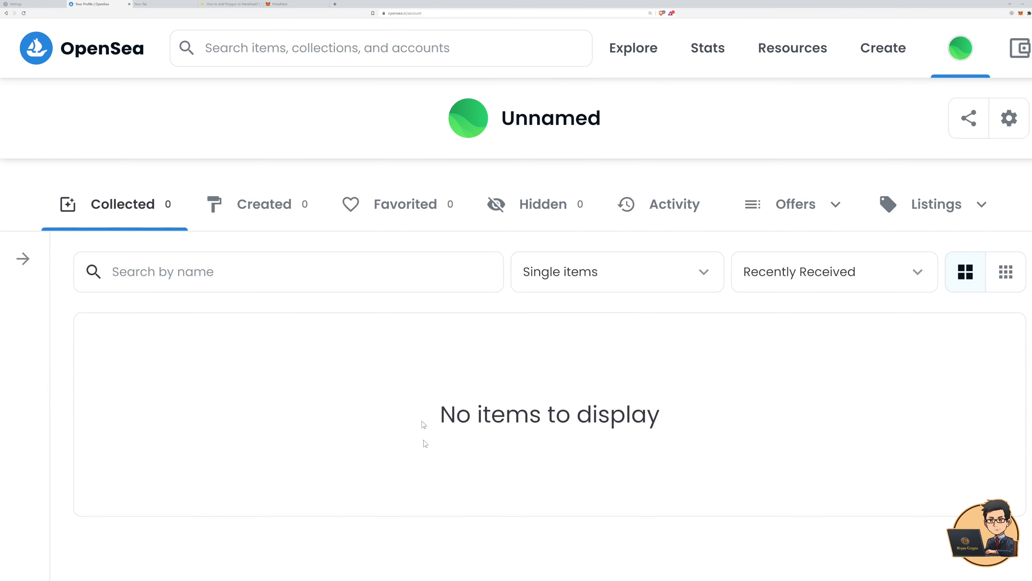
scroll(219, 320, "up", 5)
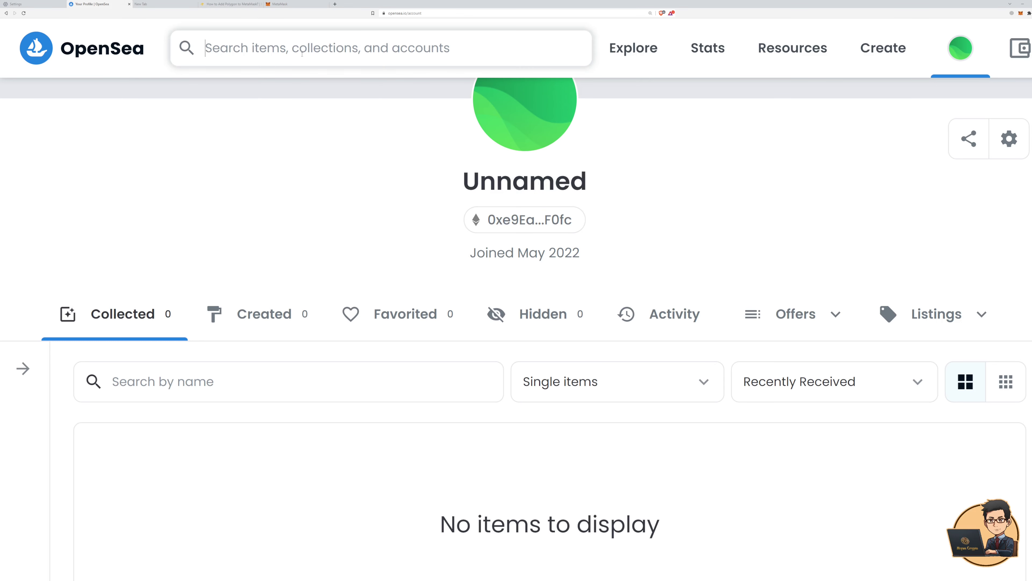
Search OpenSea for "collection" and look through the results
type("collection")
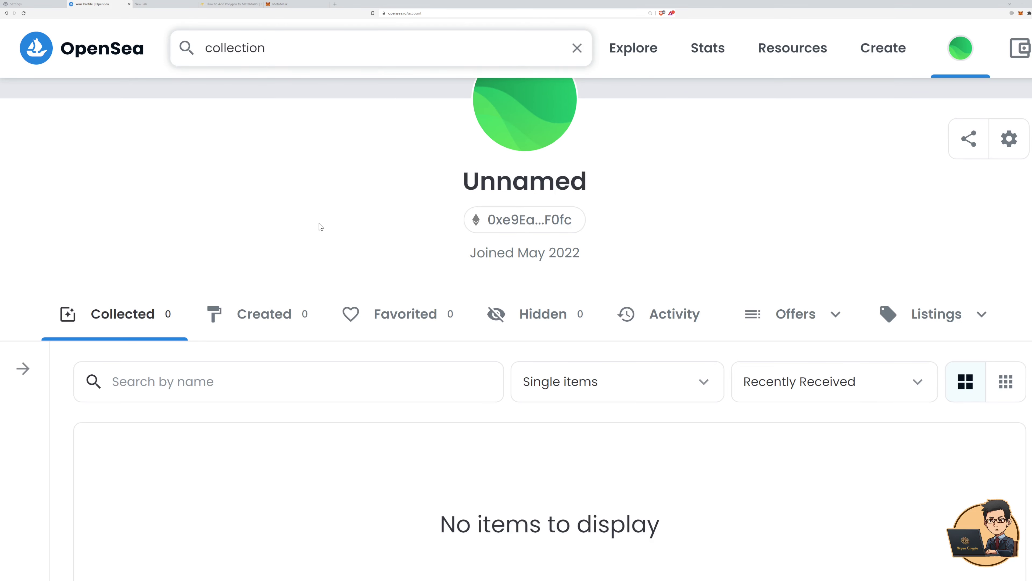
key("Return")
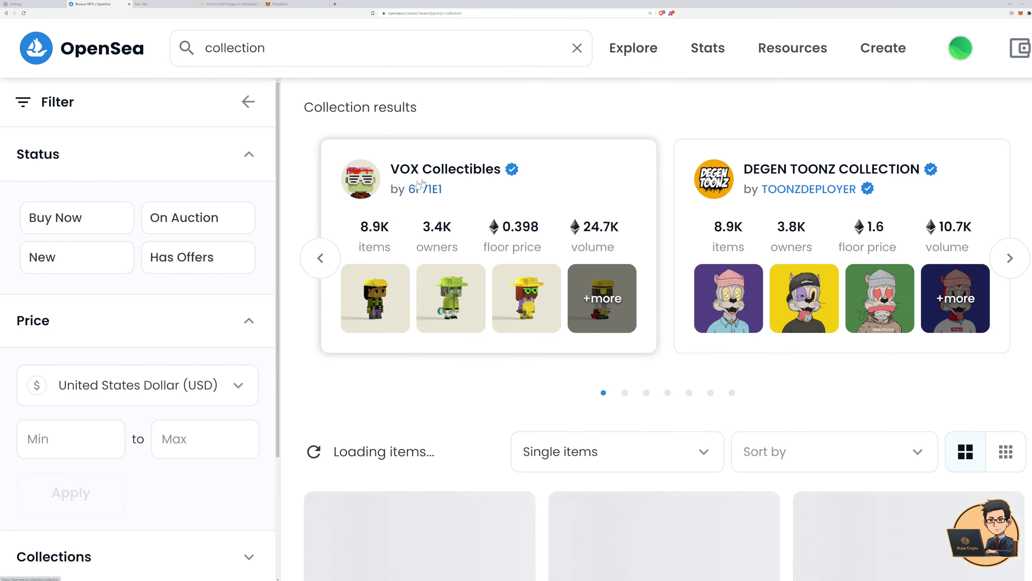
scroll(528, 322, "down", 5)
scroll(529, 321, "down", 4)
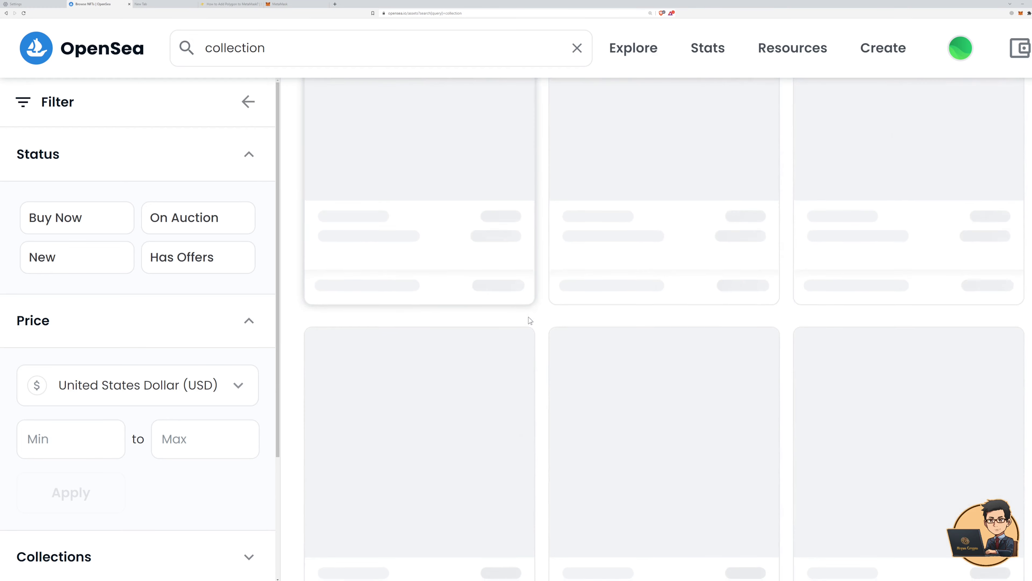
scroll(530, 320, "up", 9)
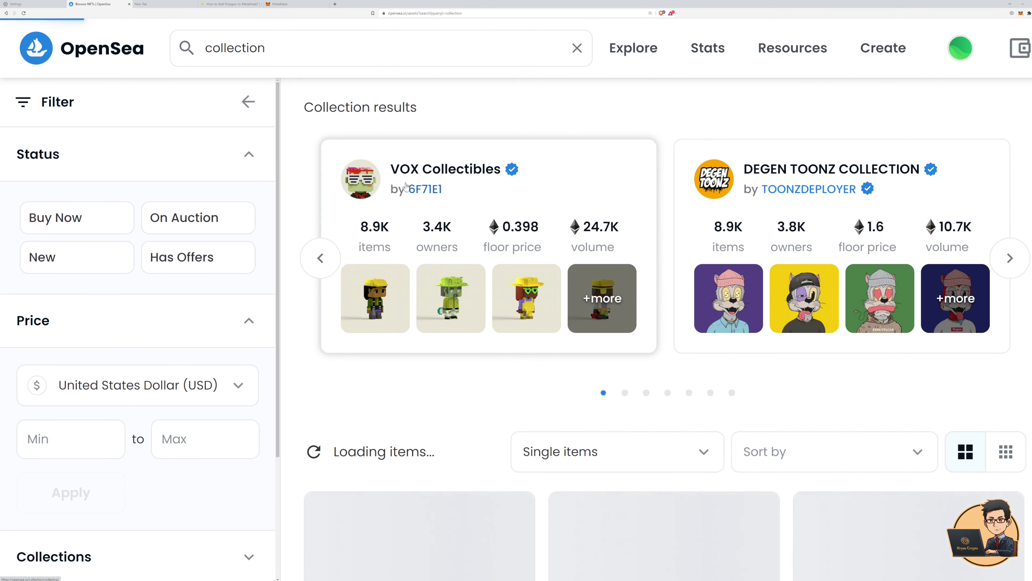
Open the VOX Collectibles collection from the search results and browse its items
left_click(411, 181)
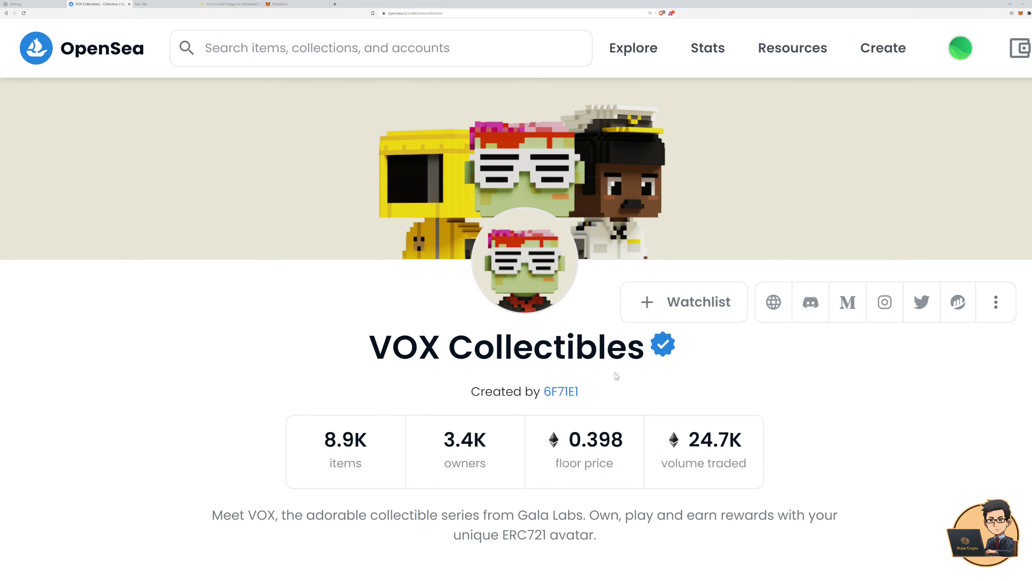
scroll(615, 373, "down", 3)
scroll(605, 375, "down", 10)
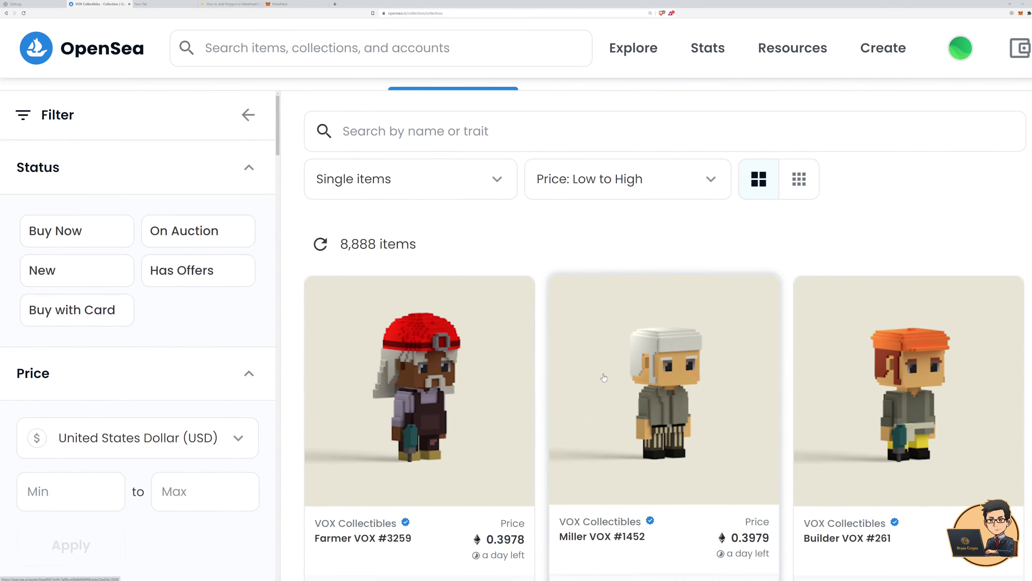
scroll(604, 377, "up", 3)
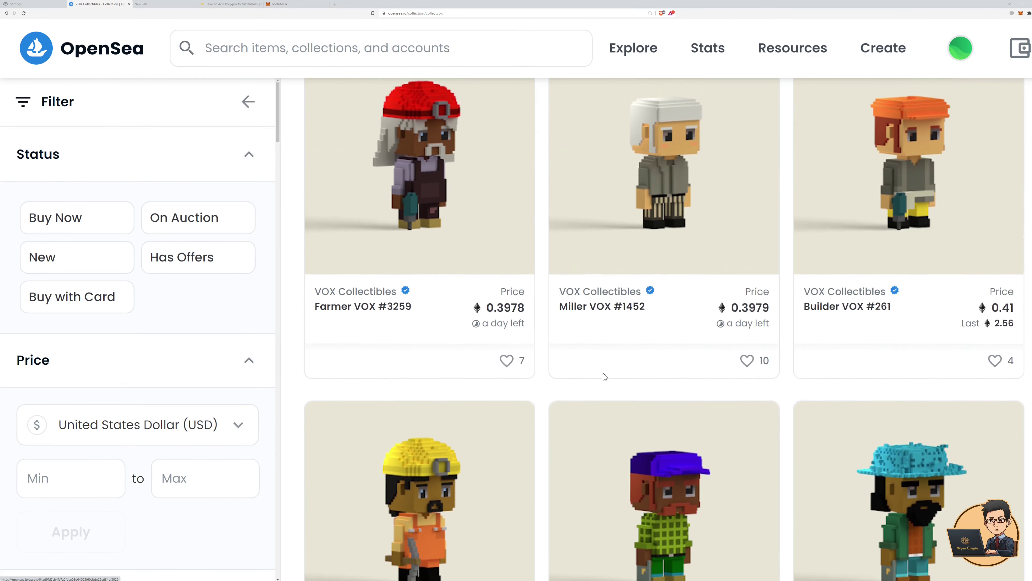
Open the Farmer VOX #3259 item from the collection and skim its price, price history and offers
left_click(369, 336)
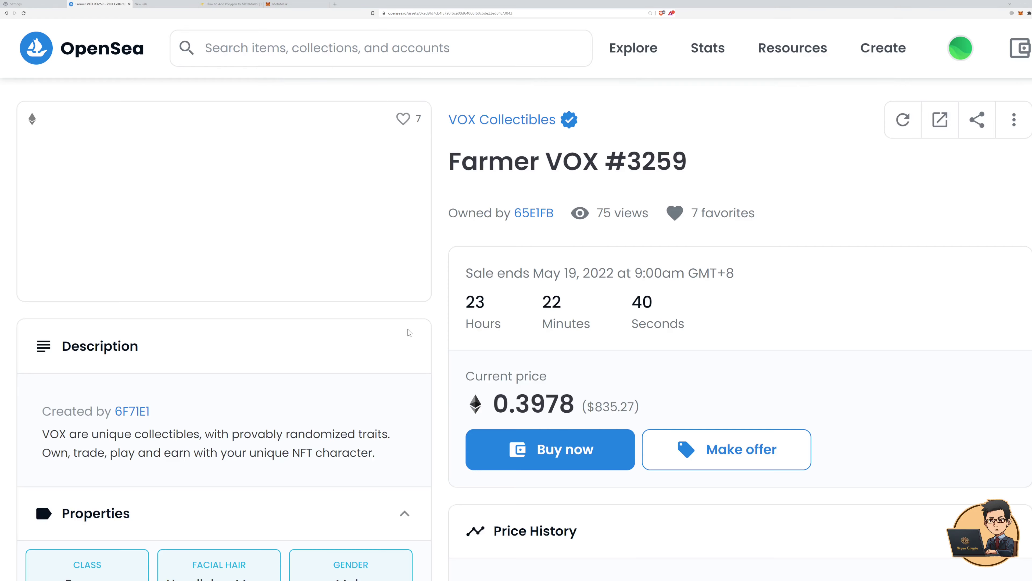
scroll(409, 331, "down", 4)
scroll(410, 333, "down", 6)
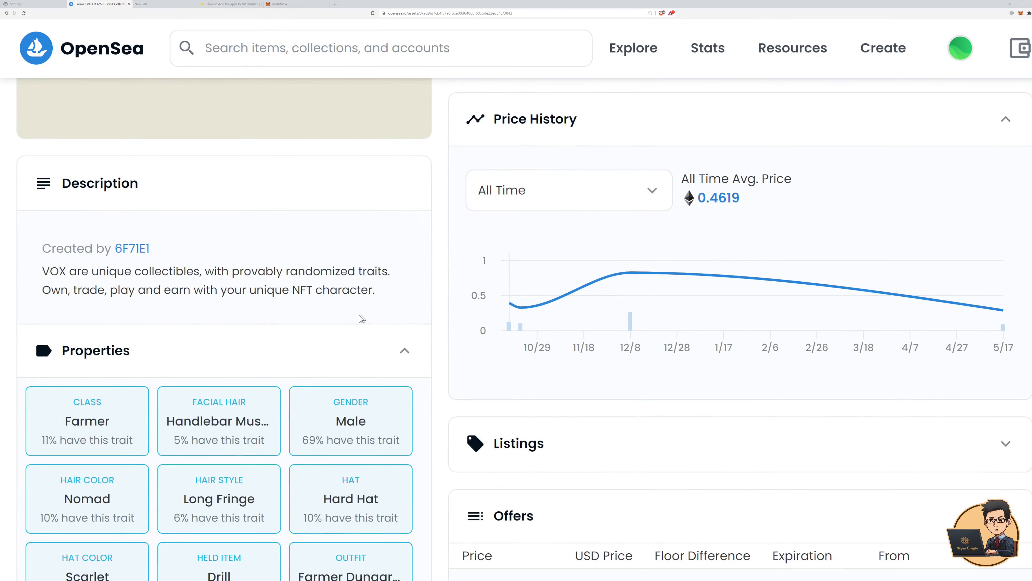
scroll(325, 321, "down", 5)
scroll(261, 311, "up", 4)
scroll(261, 311, "up", 8)
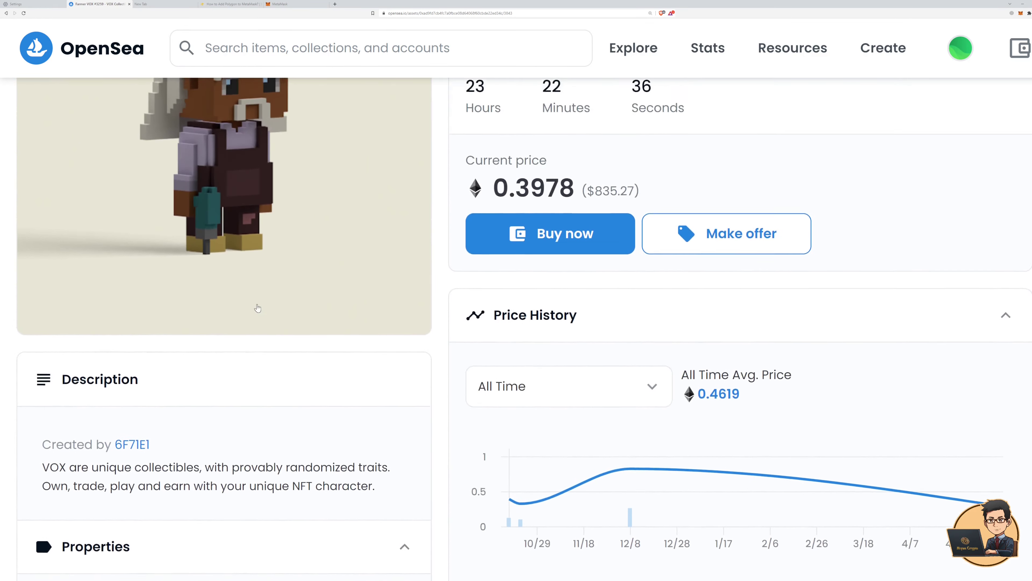
Review the Farmer VOX item's description and its list of trait properties
scroll(220, 259, "down", 5)
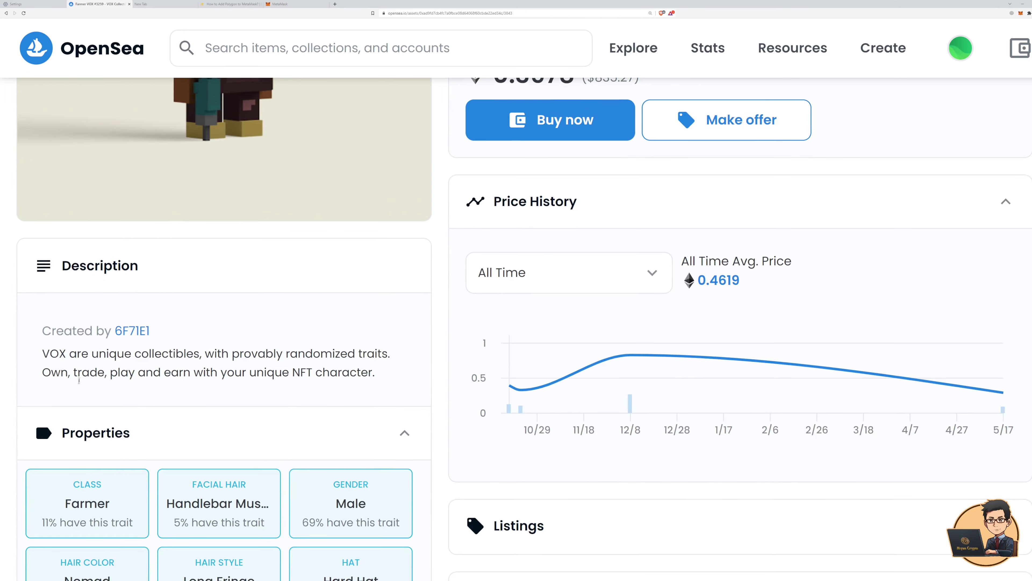
scroll(184, 340, "down", 5)
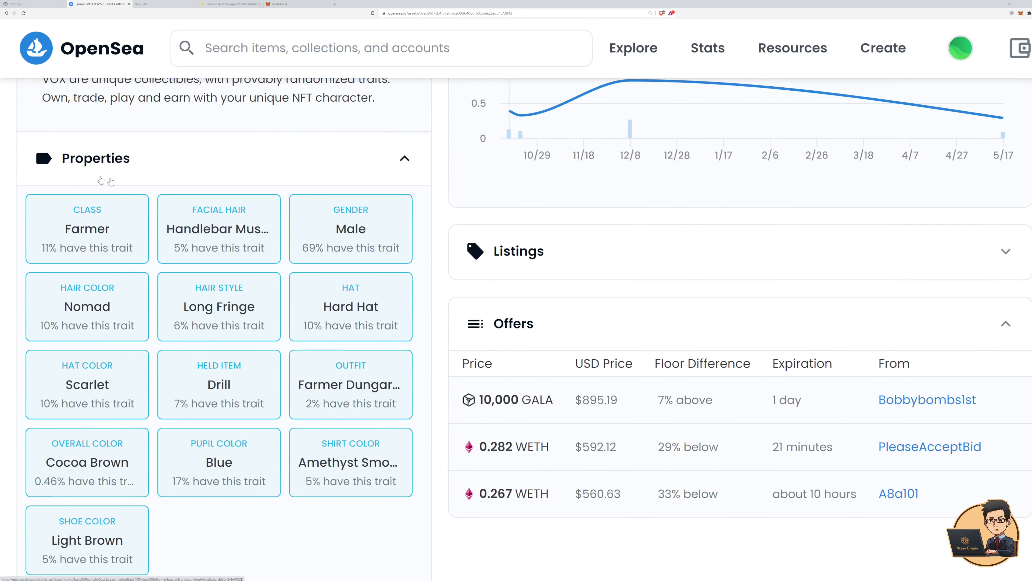
scroll(134, 211, "down", 1)
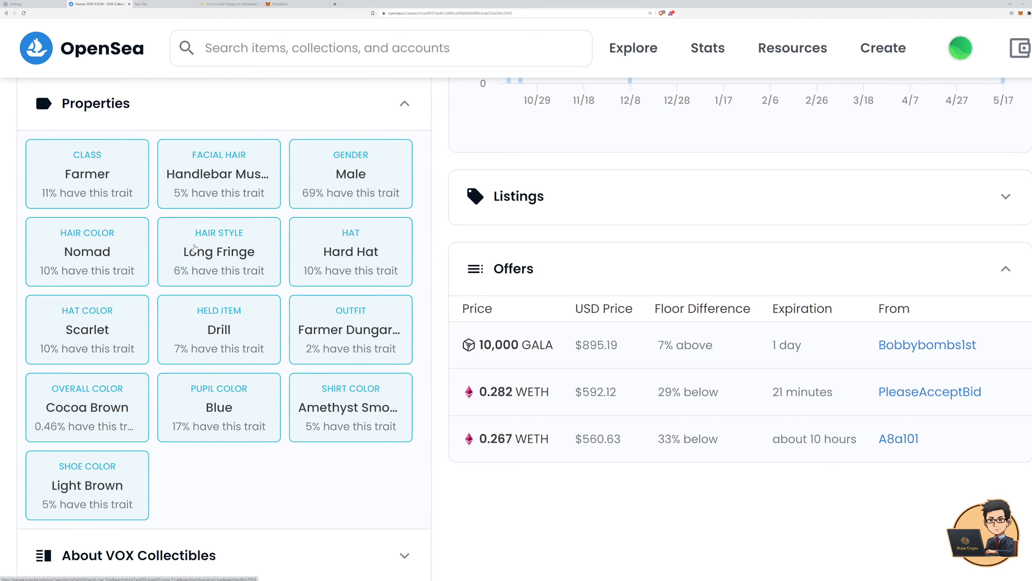
Expand the About VOX Collectibles section and look over its description and social links
scroll(254, 374, "down", 4)
left_click(211, 335)
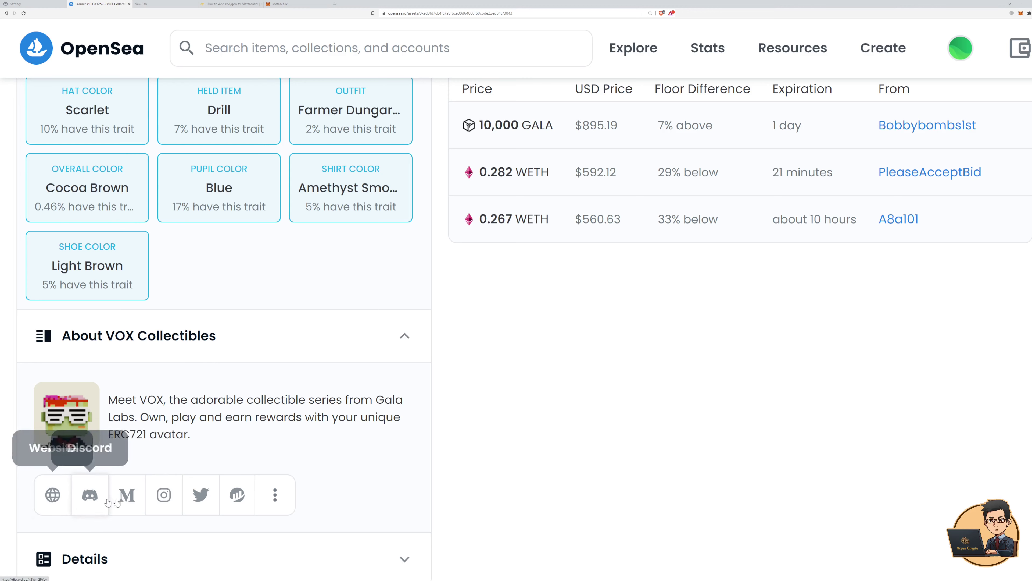
scroll(311, 477, "down", 5)
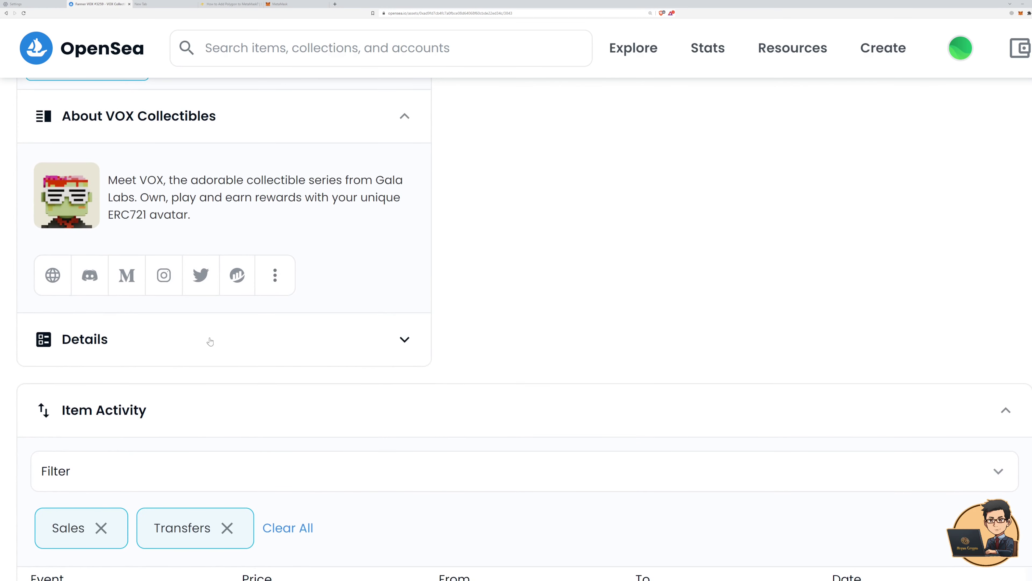
Expand the item's Details to read its token standard, blockchain and creator fees, and check the Item Activity list
left_click(211, 345)
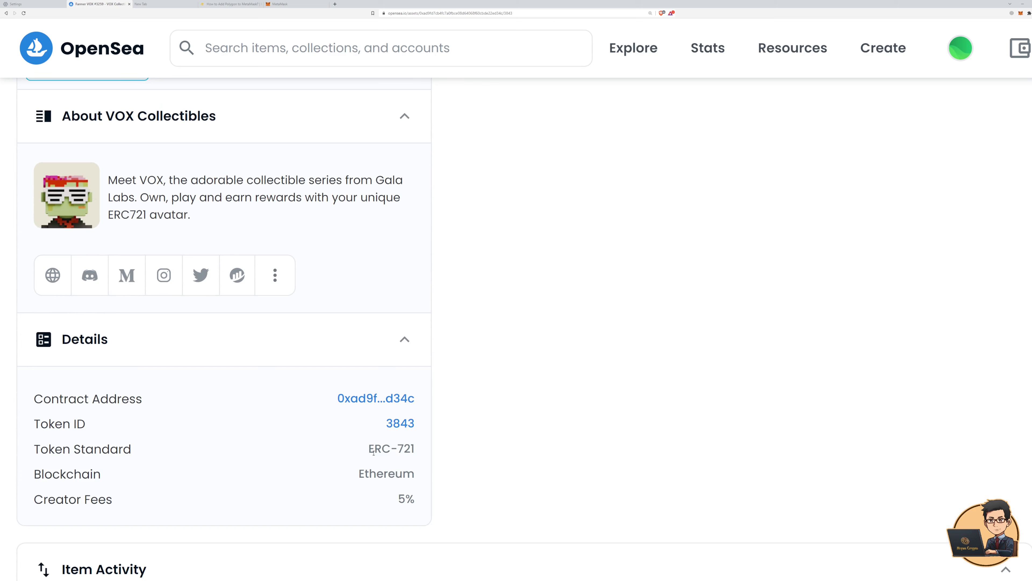
left_click_drag(373, 452, 390, 467)
left_click(396, 504)
scroll(359, 406, "down", 10)
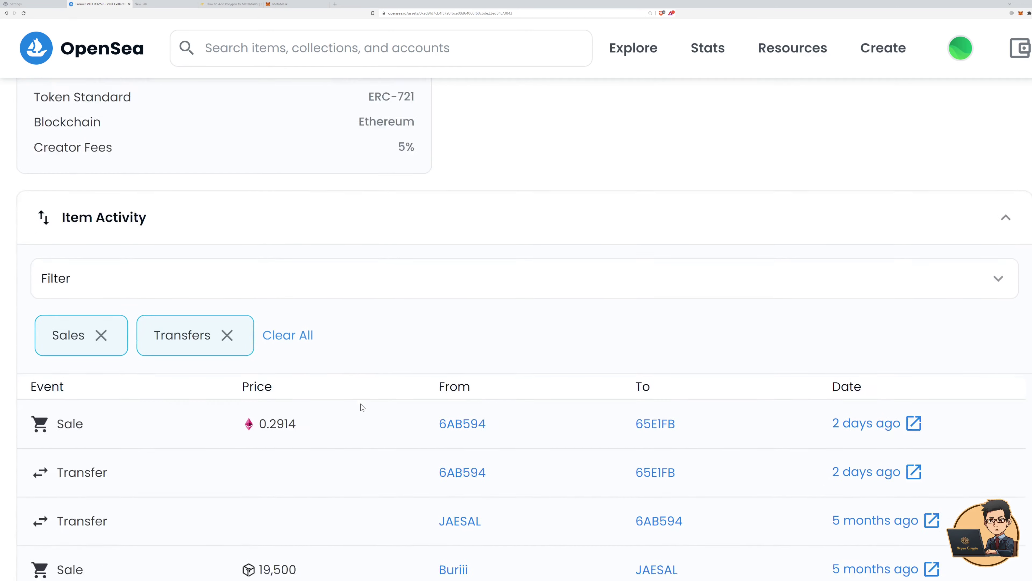
scroll(363, 406, "up", 10)
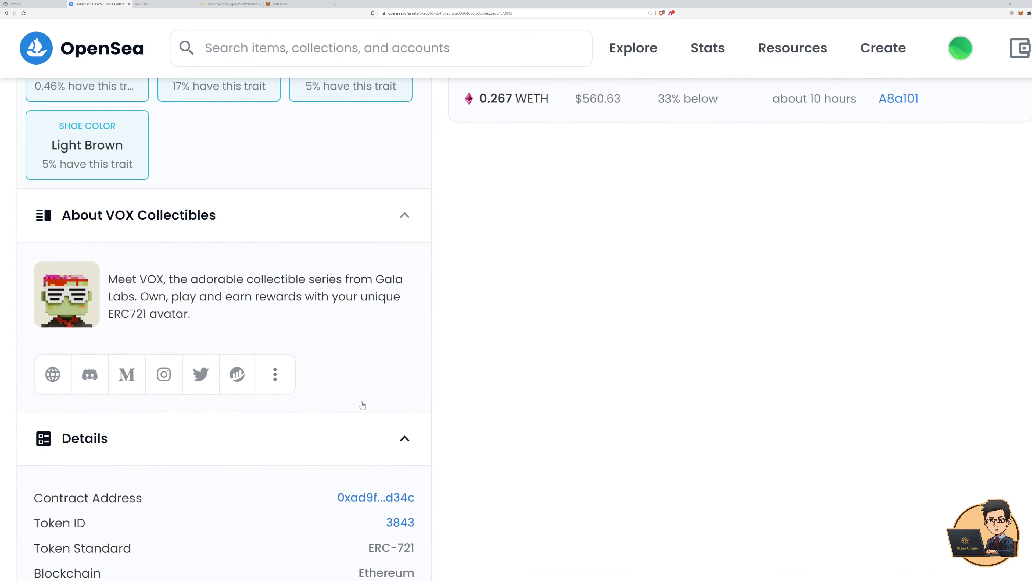